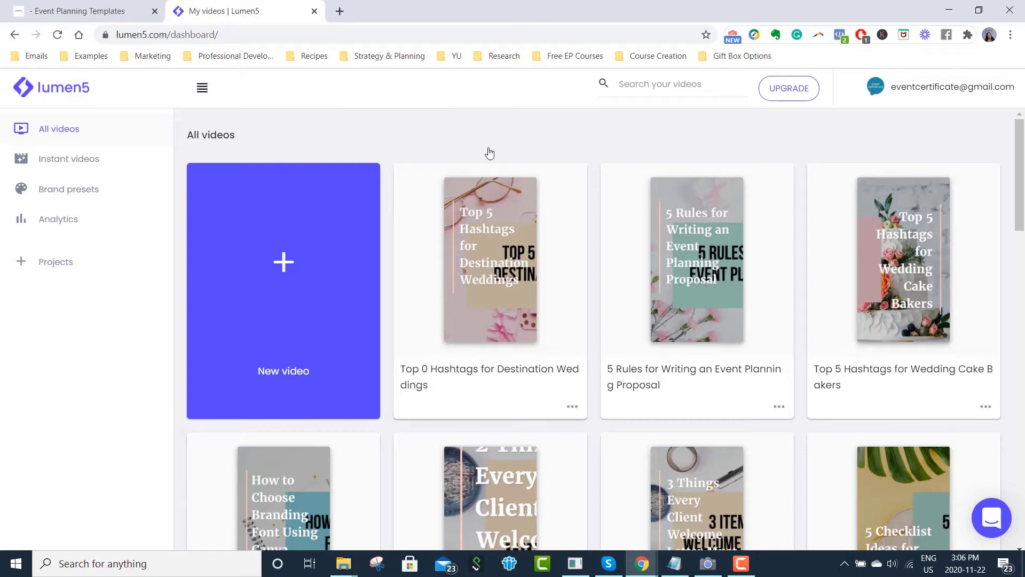
Open the blog post "3 Things Every Client Welcome Letter Must Have" on the Event Planning Templates site and copy its URL.
click(60, 7)
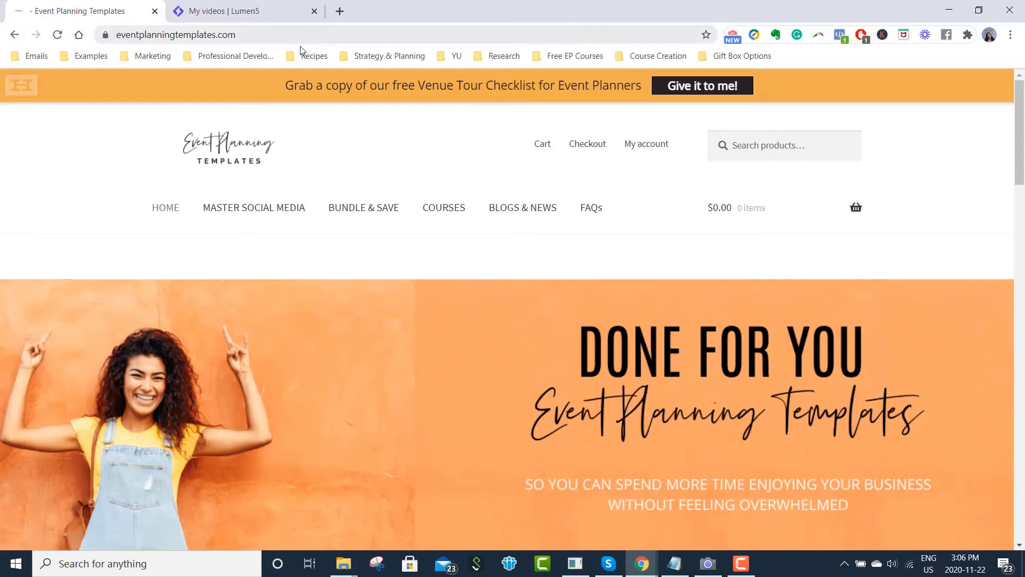
click(522, 211)
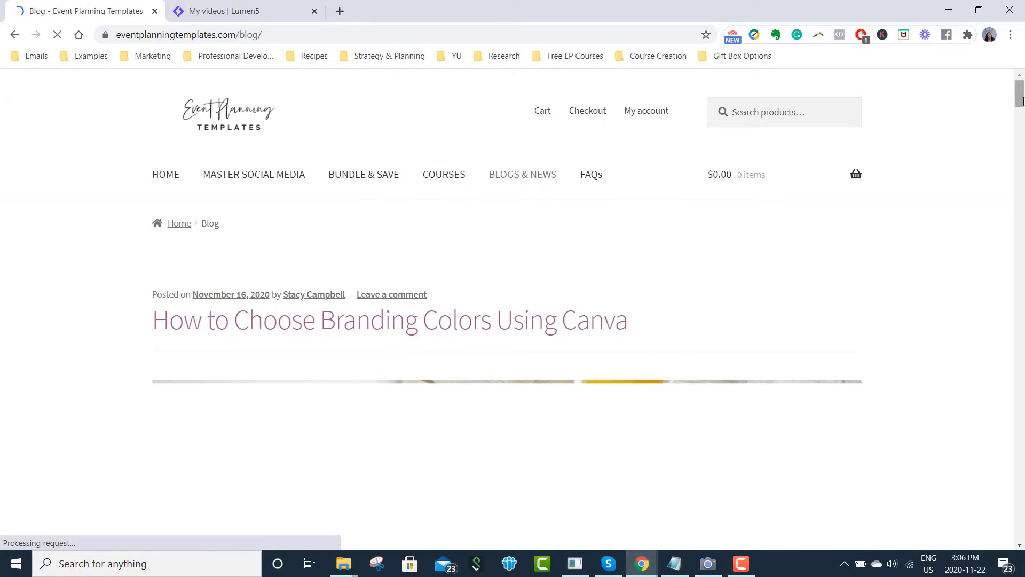
drag(1023, 101, 1004, 329)
scroll(1004, 328, down, 2)
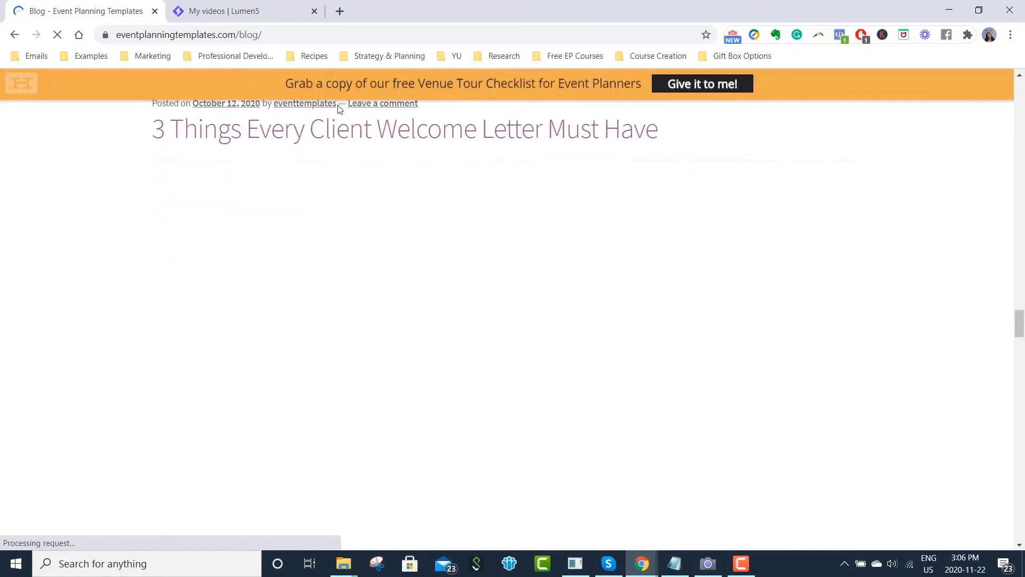
click(395, 136)
click(368, 31)
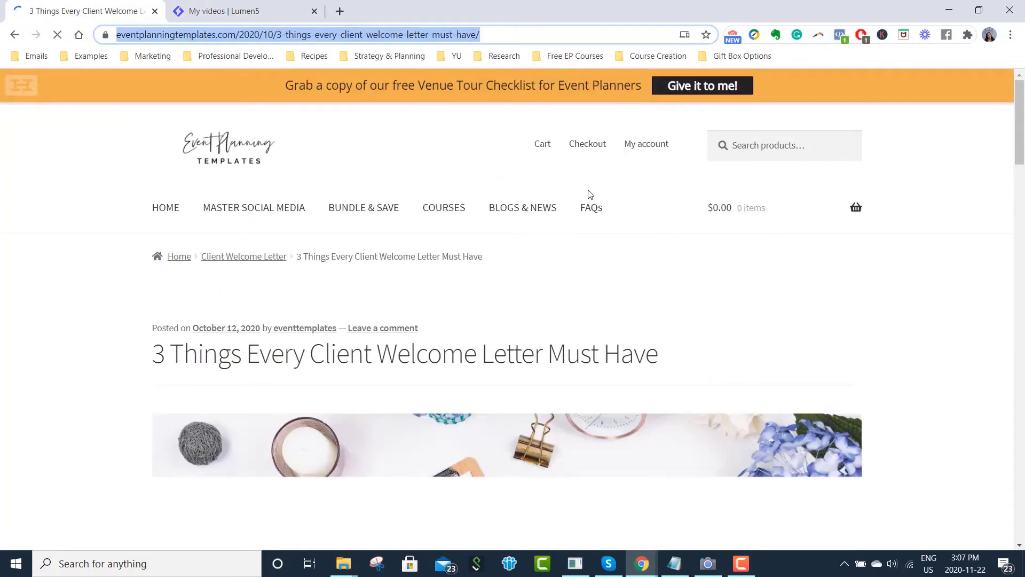
Switch to Lumen5 and start a new video from the copied blog post URL.
click(229, 11)
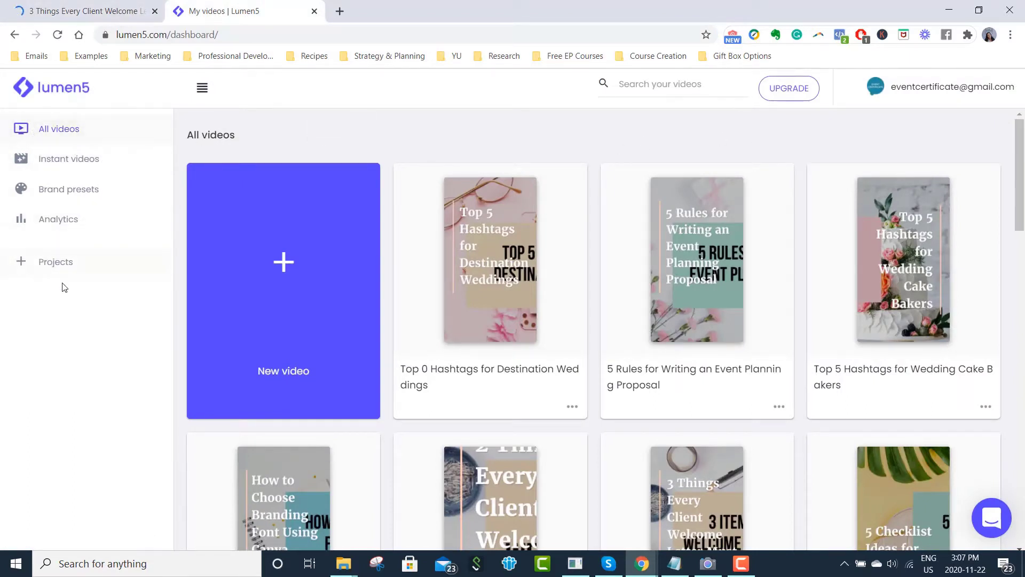
click(55, 261)
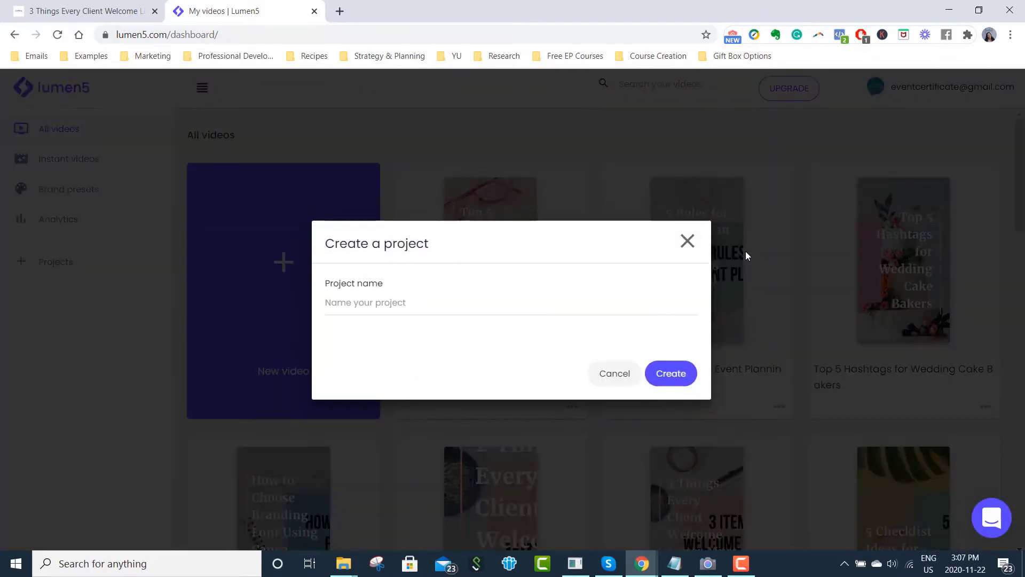
click(688, 243)
click(320, 256)
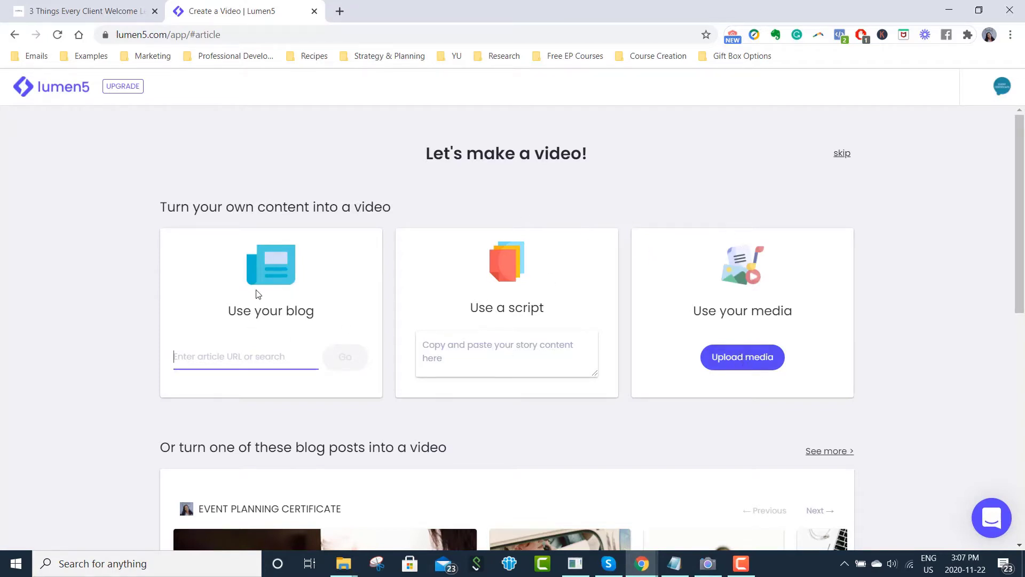
key(ctrl+v)
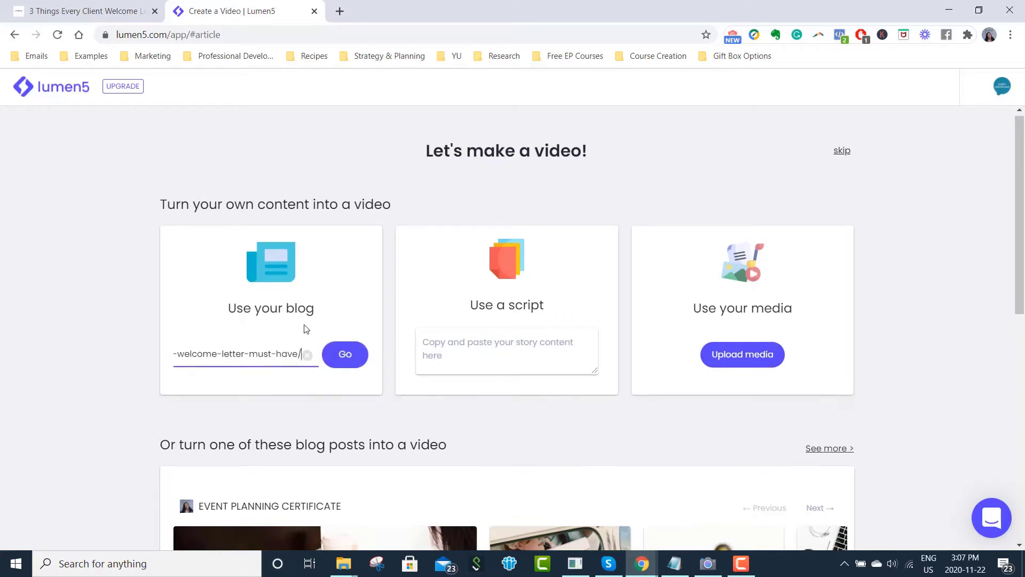
scroll(328, 341, down, 1)
click(342, 294)
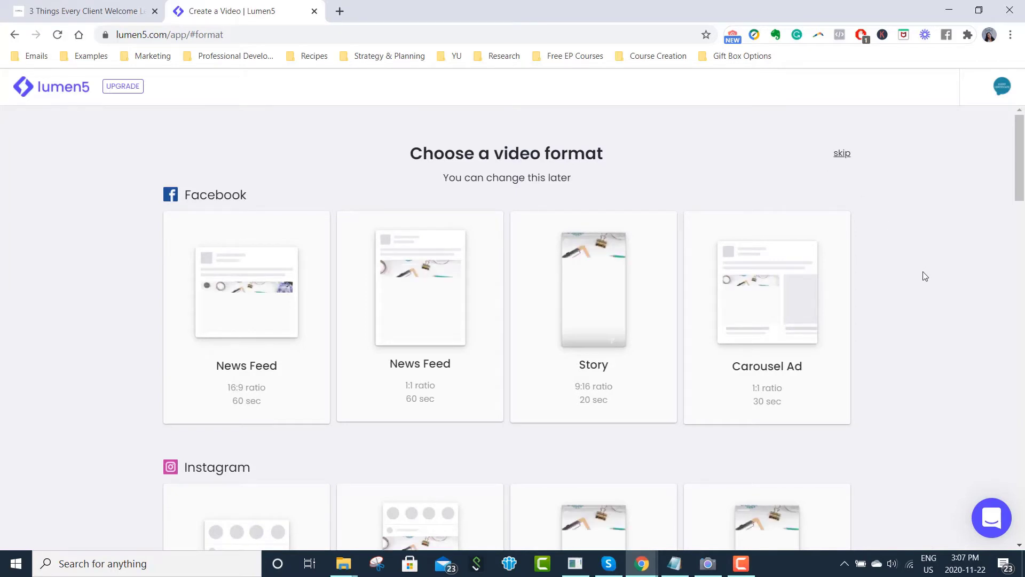
Examine the video formats, ratios and durations offered for each social media platform.
scroll(923, 271, down, 8)
scroll(926, 275, down, 4)
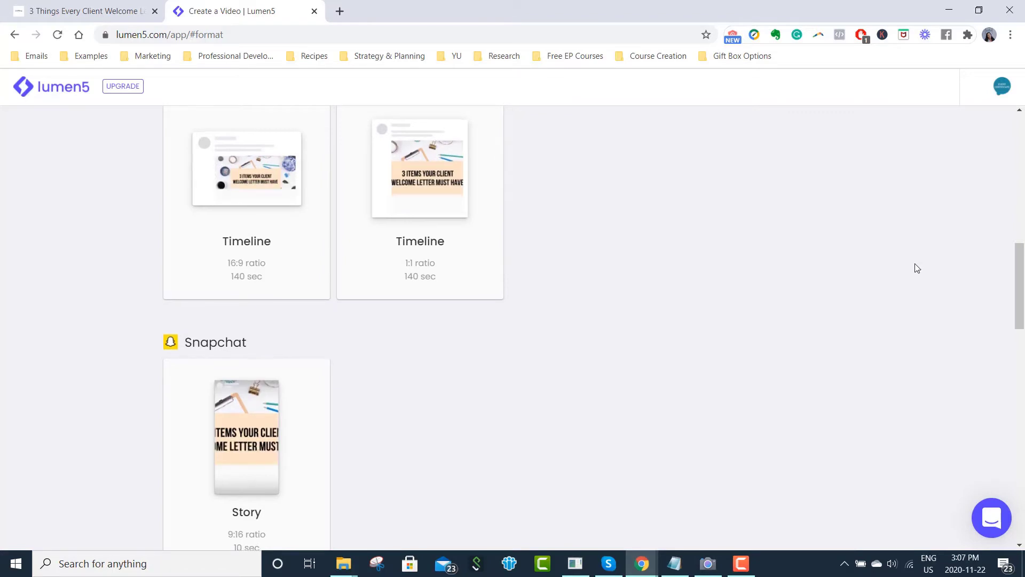
scroll(641, 262, down, 4)
scroll(293, 247, down, 4)
scroll(294, 247, down, 5)
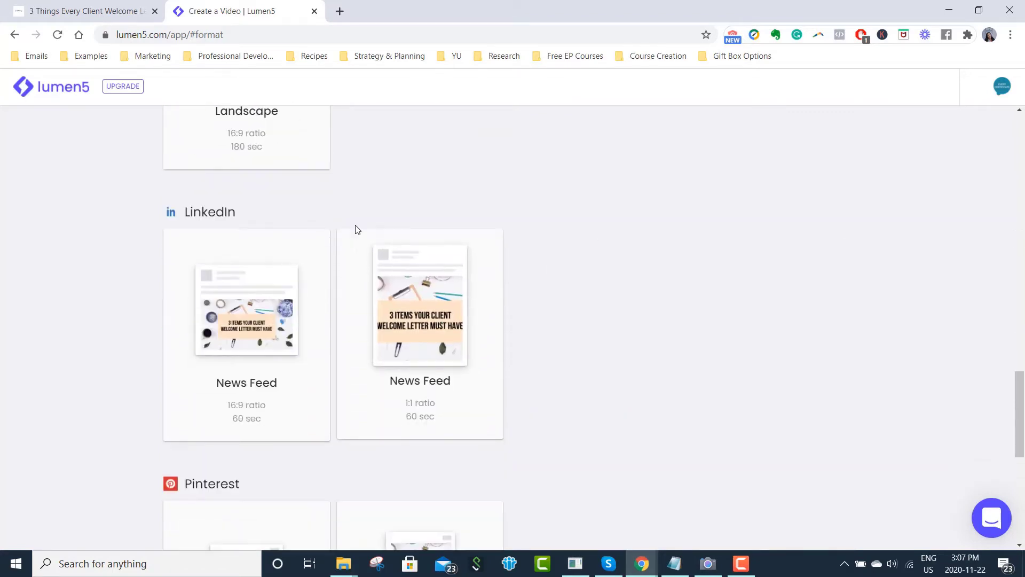
scroll(357, 226, up, 3)
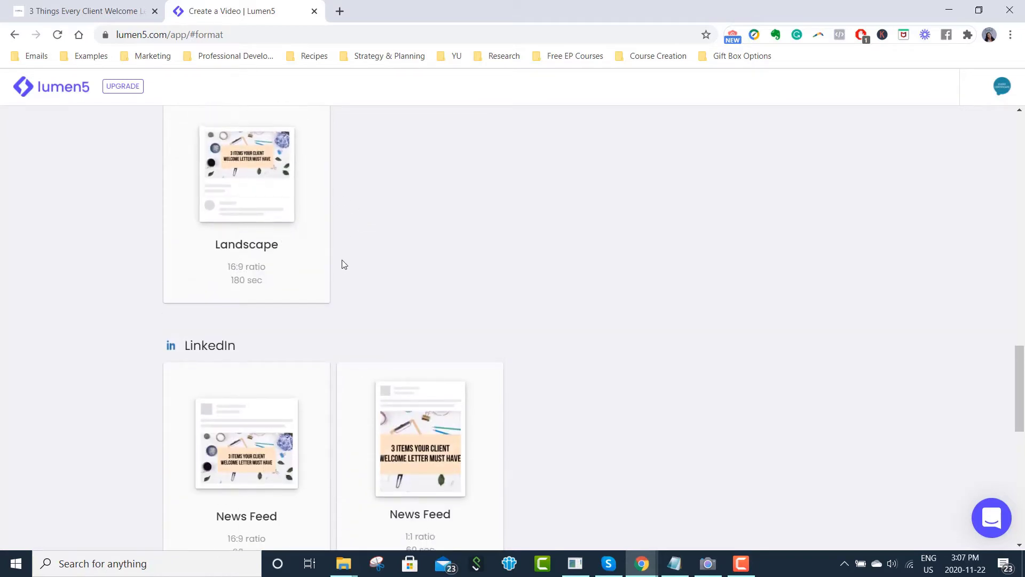
scroll(339, 254, up, 3)
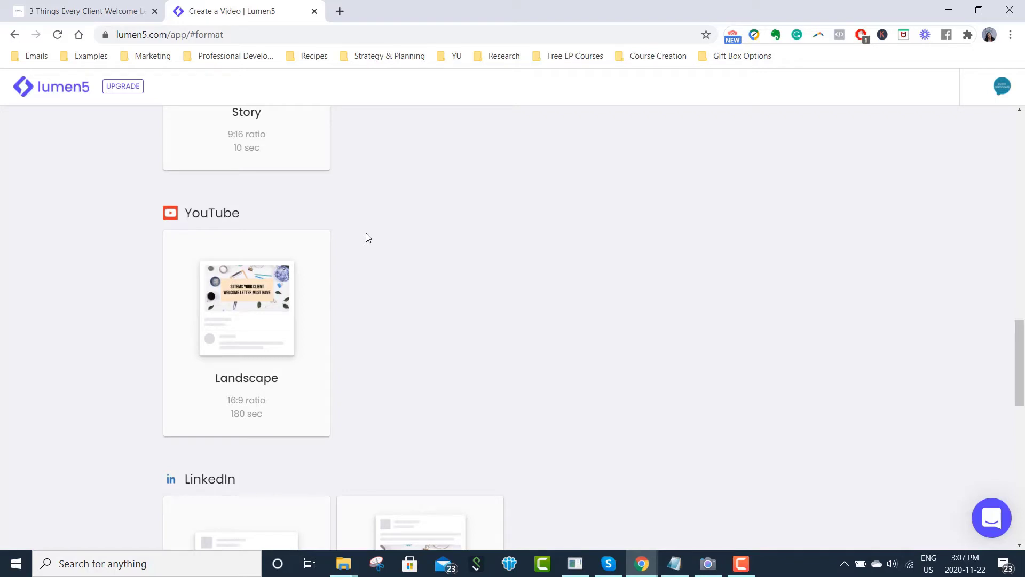
scroll(370, 234, down, 3)
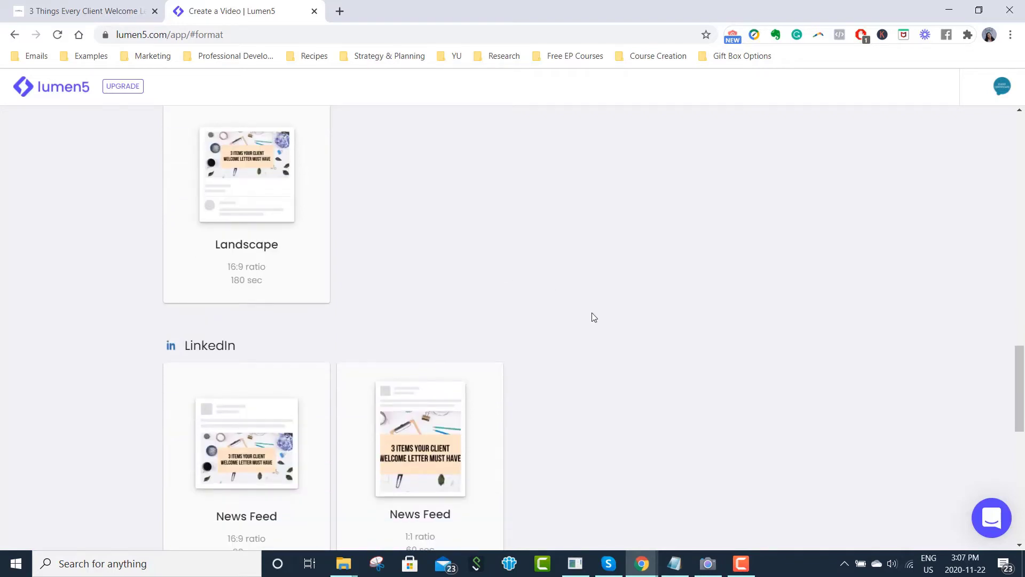
scroll(602, 309, down, 10)
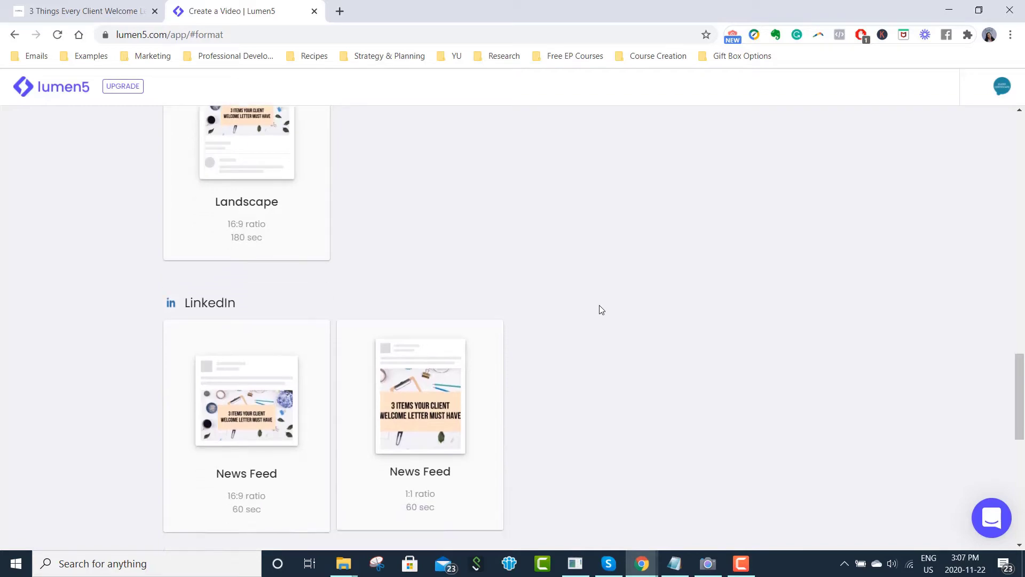
scroll(602, 310, up, 8)
scroll(602, 309, up, 2)
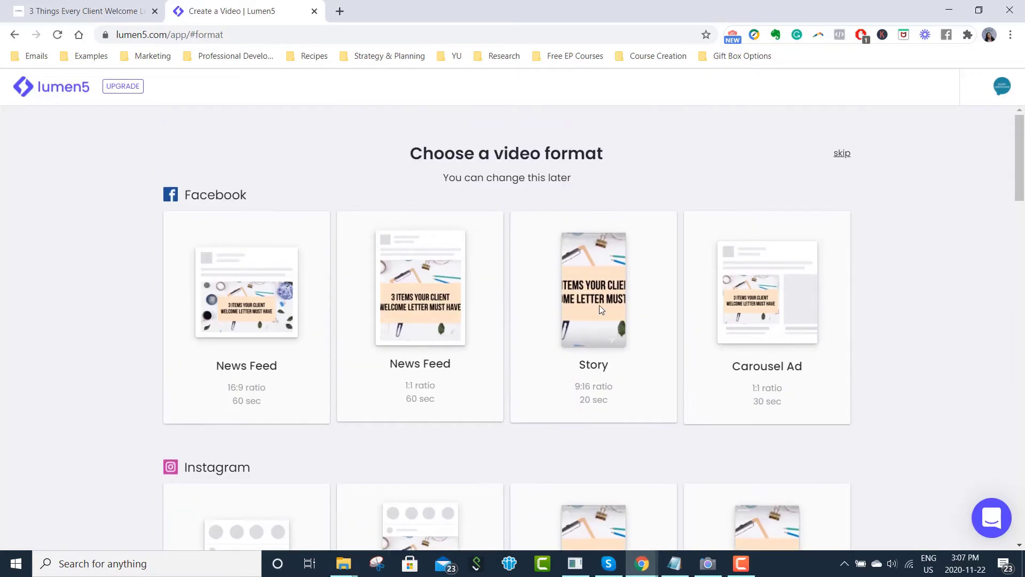
scroll(854, 376, down, 1)
scroll(857, 376, down, 5)
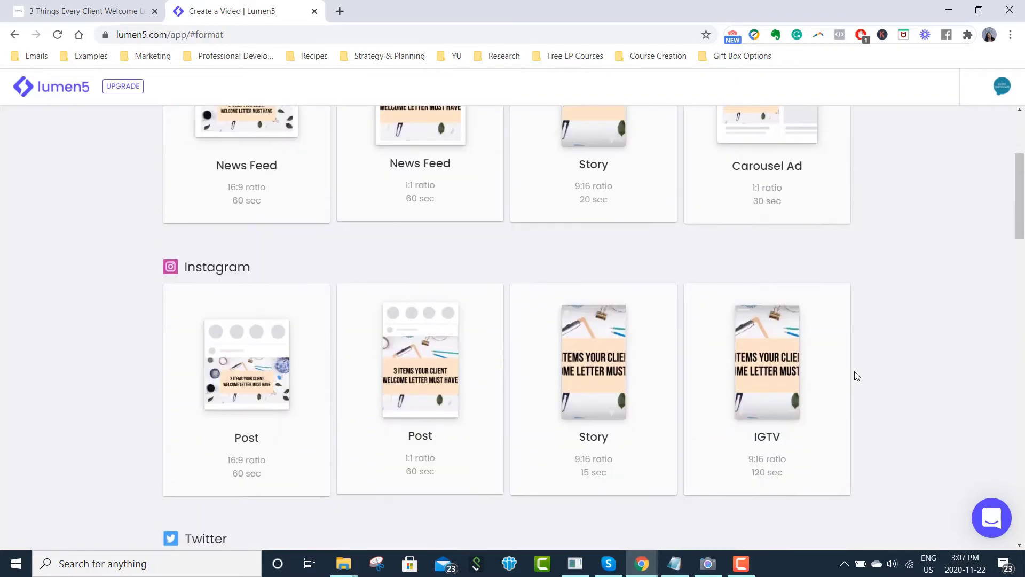
scroll(858, 376, down, 4)
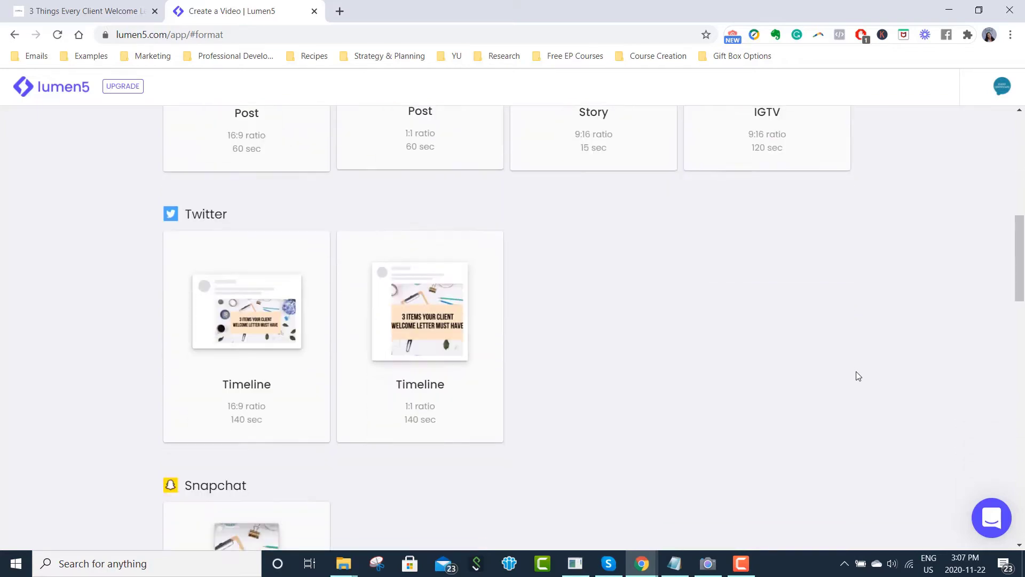
scroll(858, 376, up, 7)
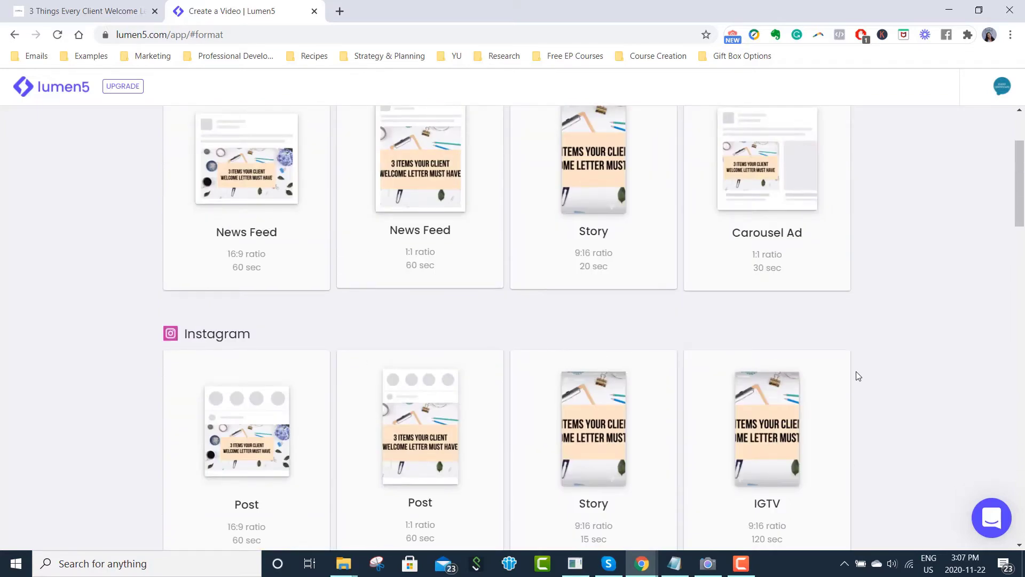
scroll(858, 376, down, 2)
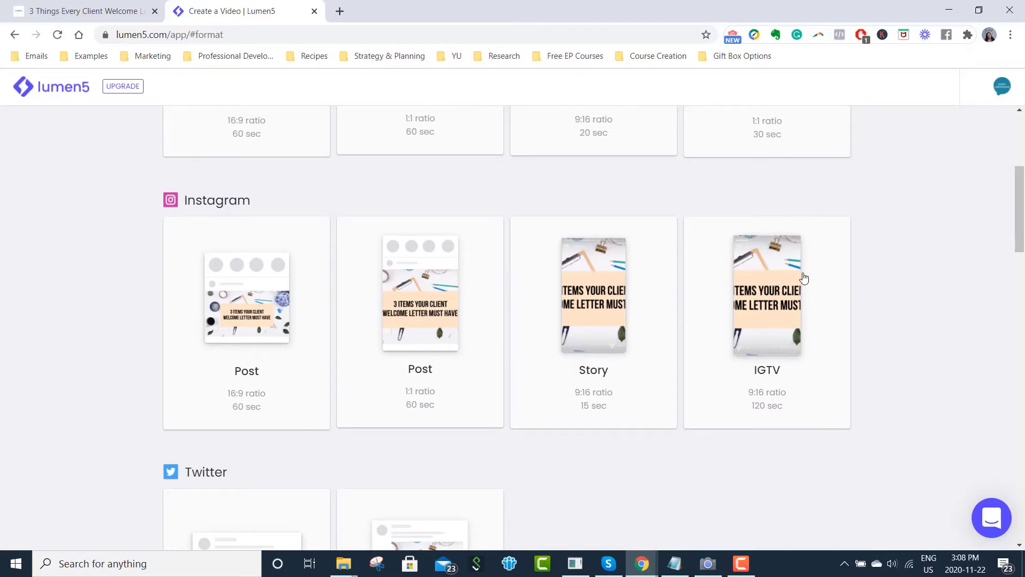
Choose the Instagram Post format with 16:9 ratio and 60 sec duration for the video.
scroll(770, 294, up, 2)
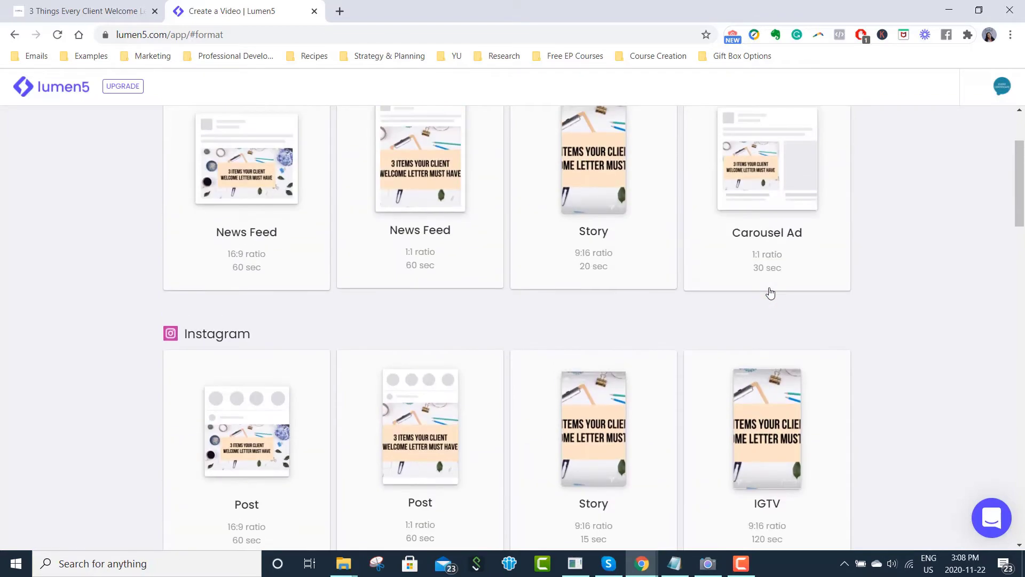
scroll(770, 294, up, 2)
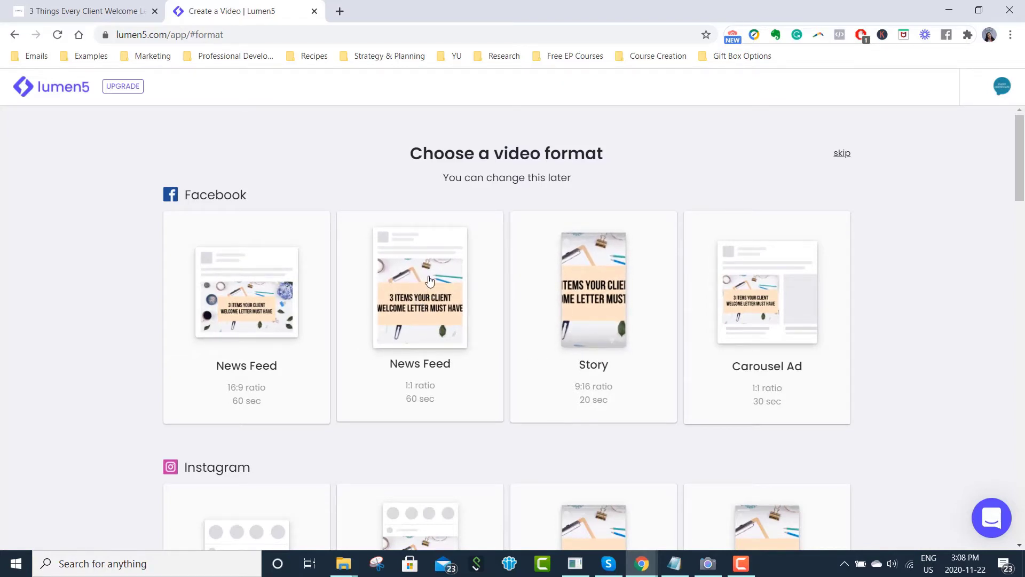
scroll(429, 280, down, 3)
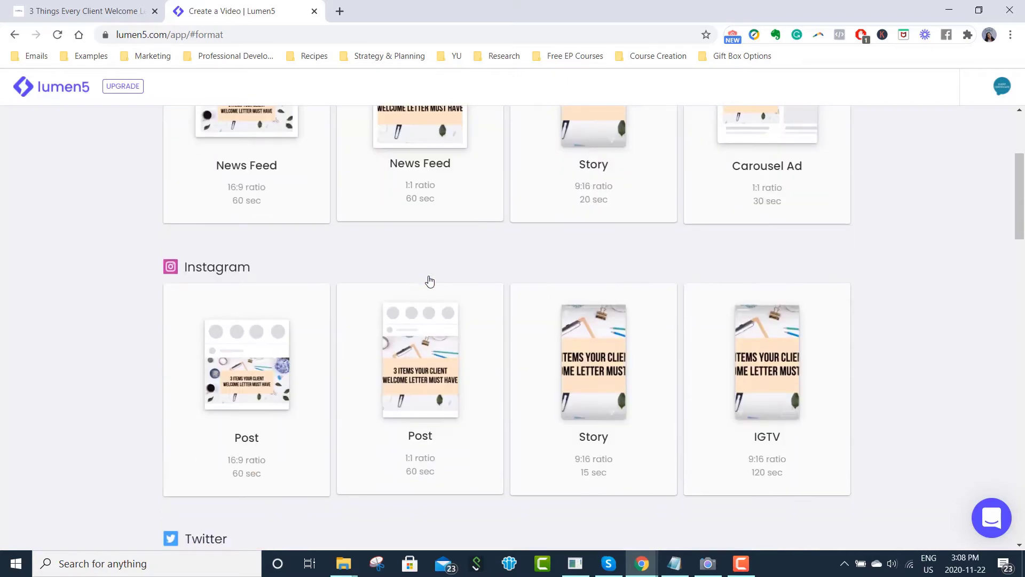
click(264, 359)
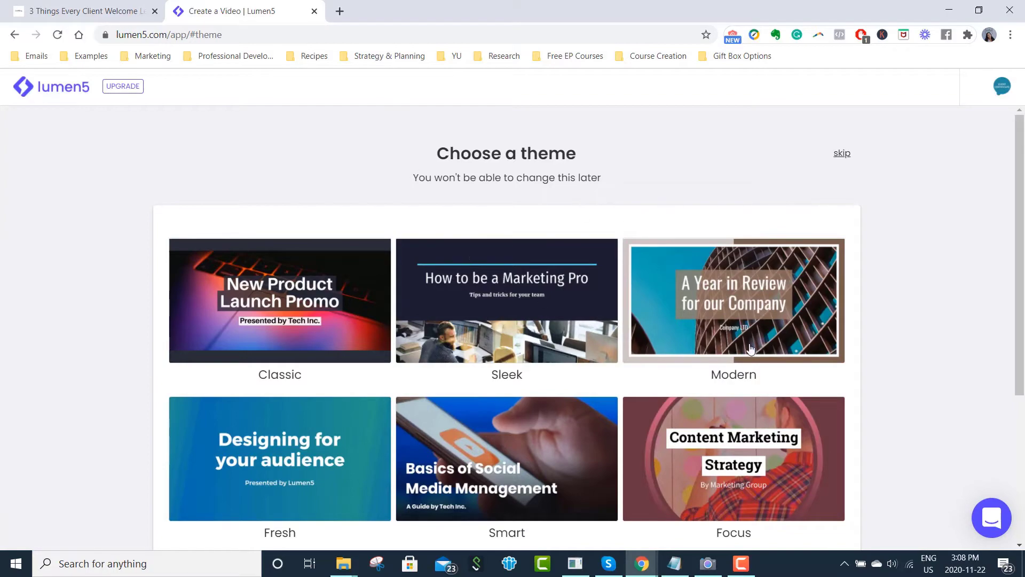
Compare the available themes and apply the Classic theme to the video.
scroll(965, 474, down, 3)
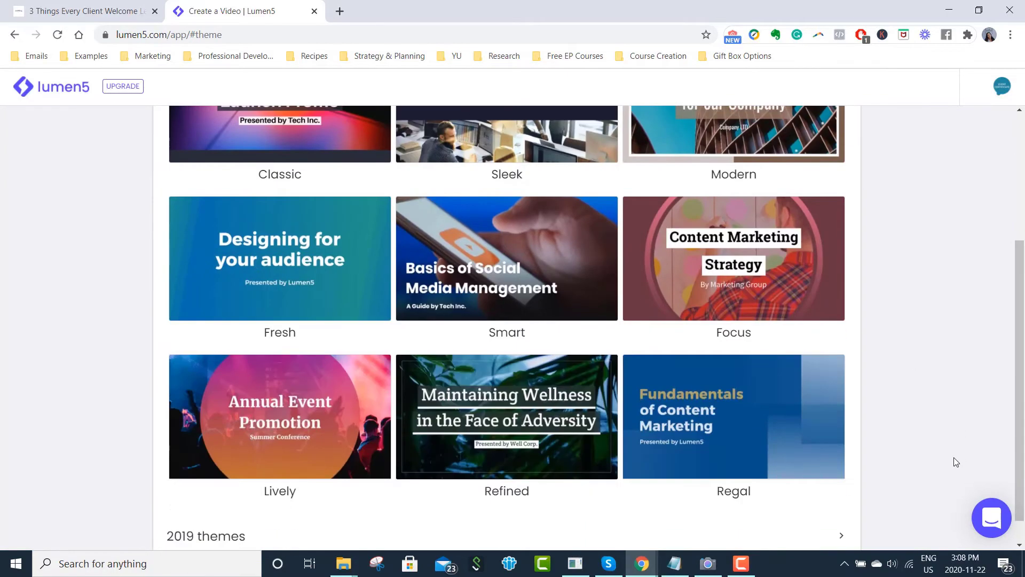
scroll(954, 462, up, 3)
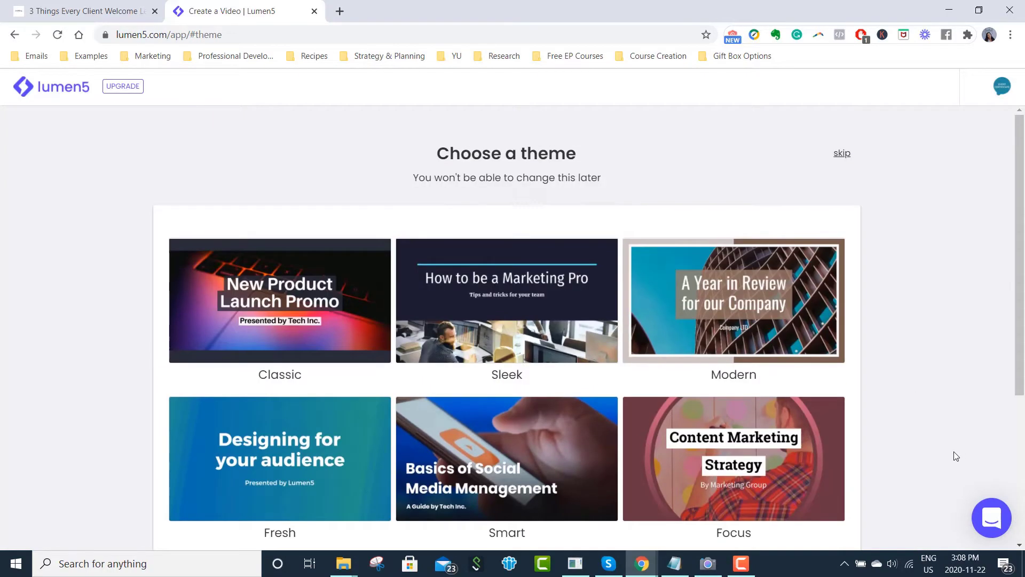
scroll(954, 454, down, 3)
scroll(770, 417, up, 3)
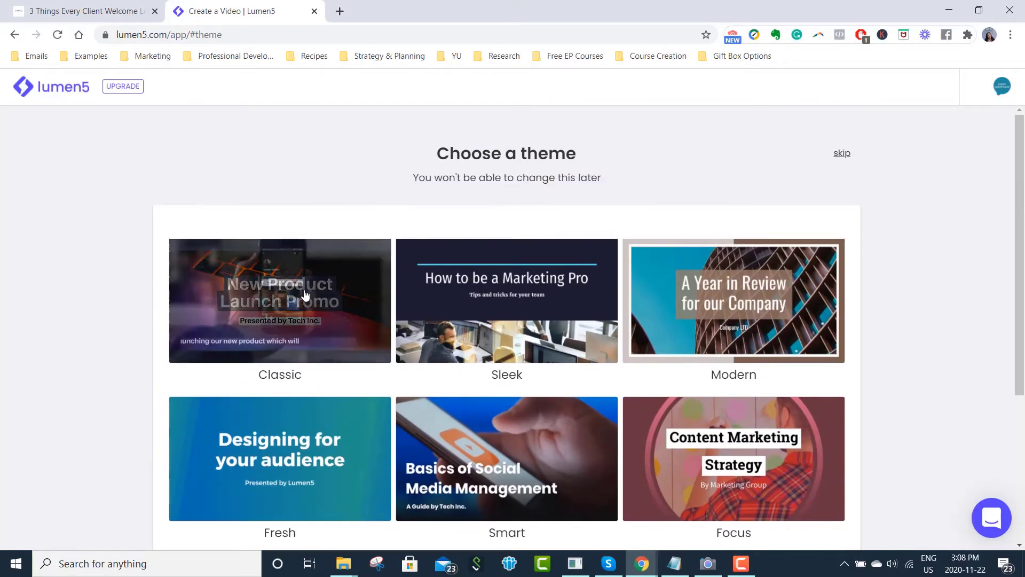
scroll(262, 208, down, 1)
click(260, 207)
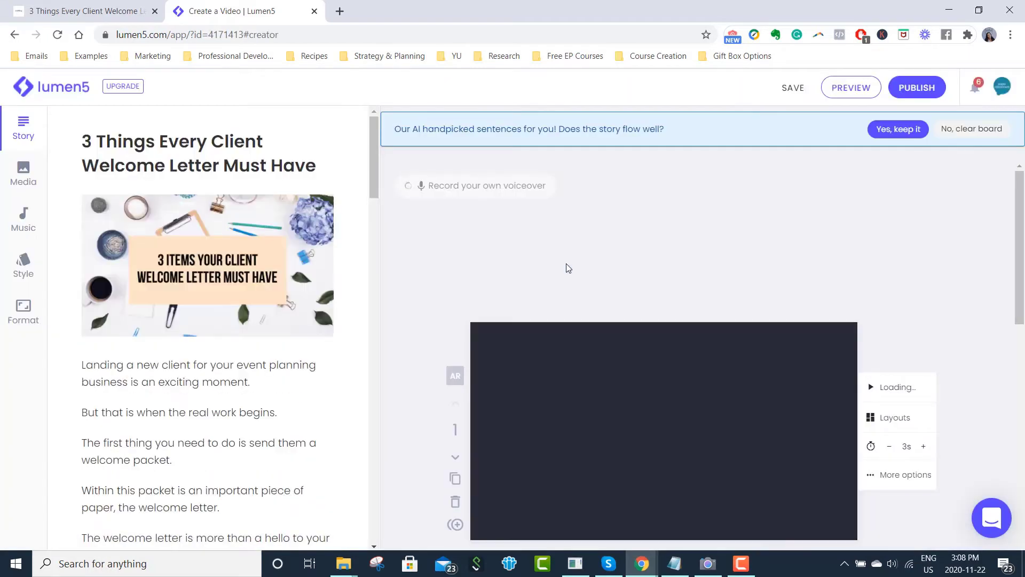
Play the preview of the video's first scene.
scroll(753, 323, down, 6)
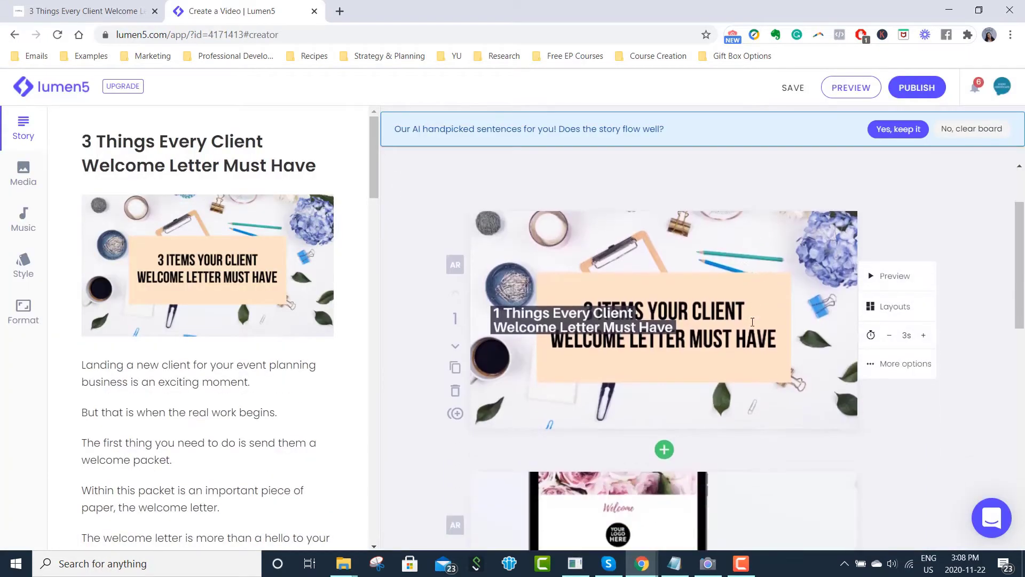
scroll(753, 323, up, 6)
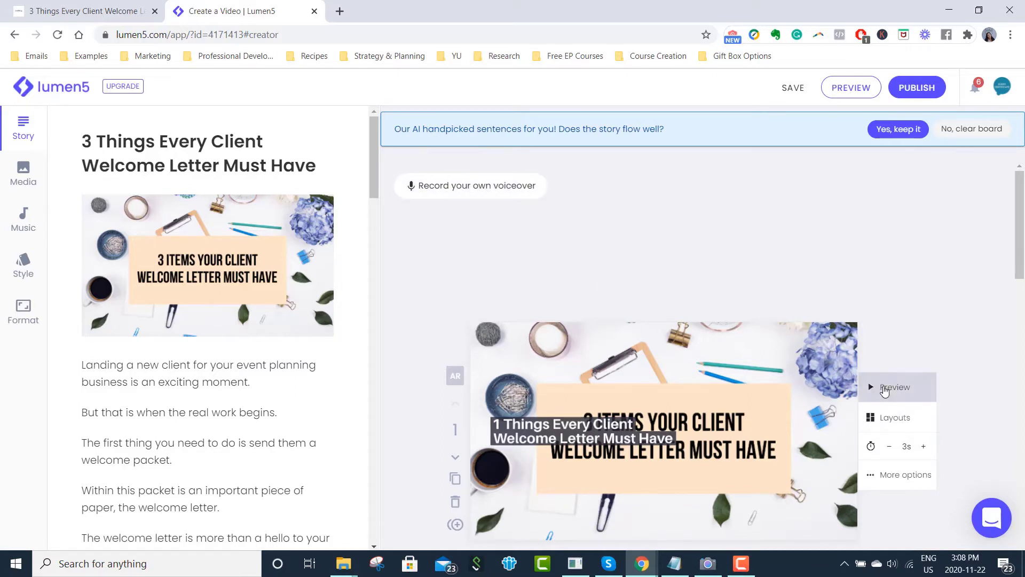
click(885, 389)
scroll(833, 390, down, 1)
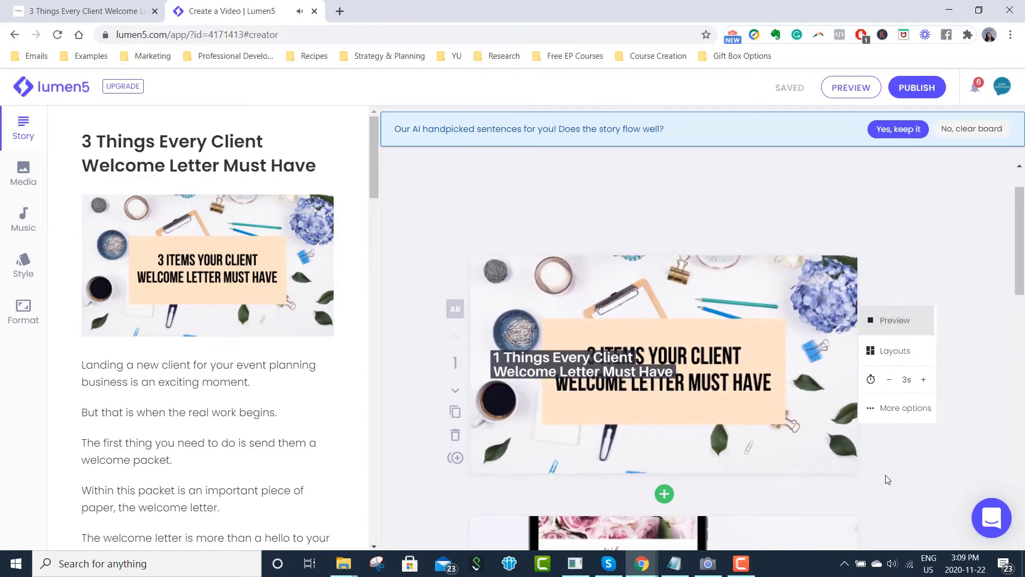
scroll(793, 427, up, 1)
Examine the text and images of the generated scenes following the title scene in the storyboard.
scroll(886, 470, down, 8)
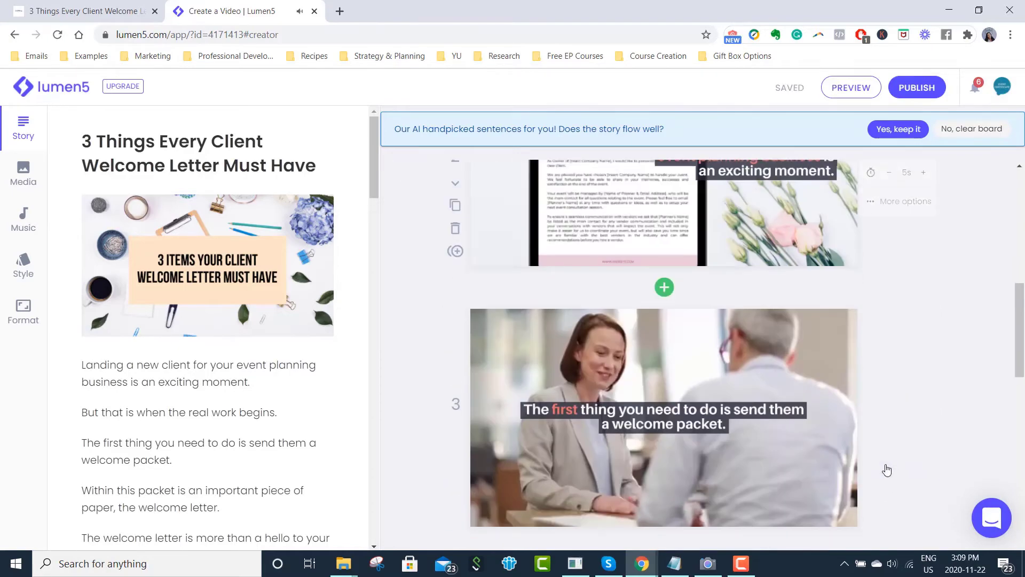
scroll(886, 469, up, 8)
scroll(890, 465, down, 5)
scroll(889, 463, down, 4)
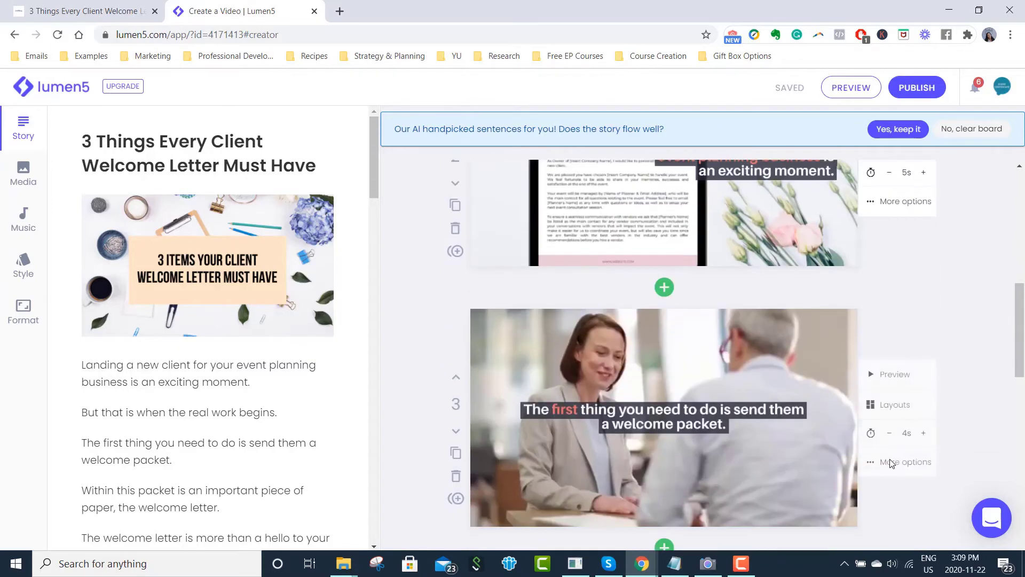
scroll(777, 374, down, 3)
scroll(777, 374, down, 3)
scroll(769, 373, up, 3)
scroll(759, 371, down, 4)
scroll(755, 371, up, 5)
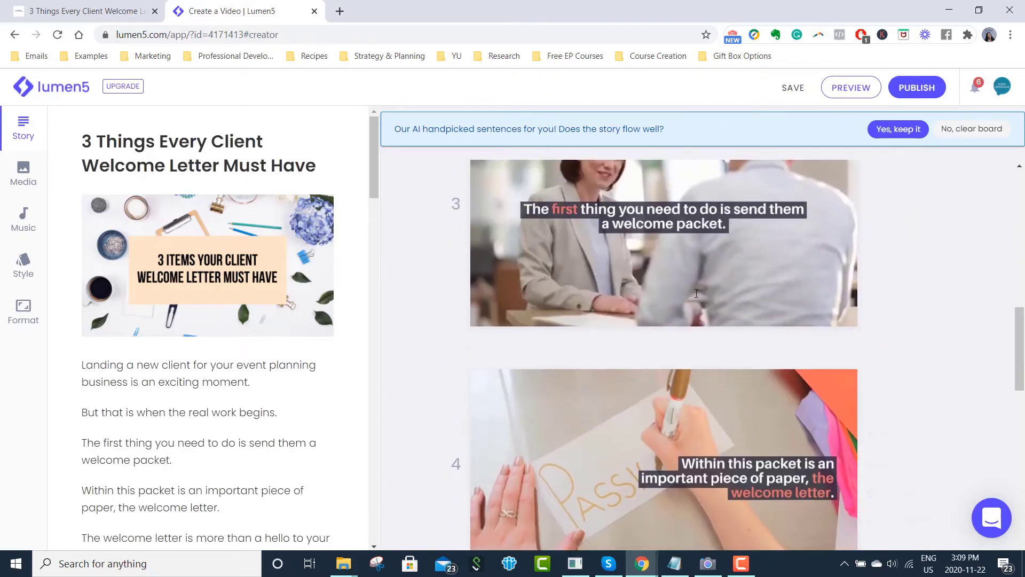
scroll(792, 384, down, 2)
scroll(795, 386, down, 2)
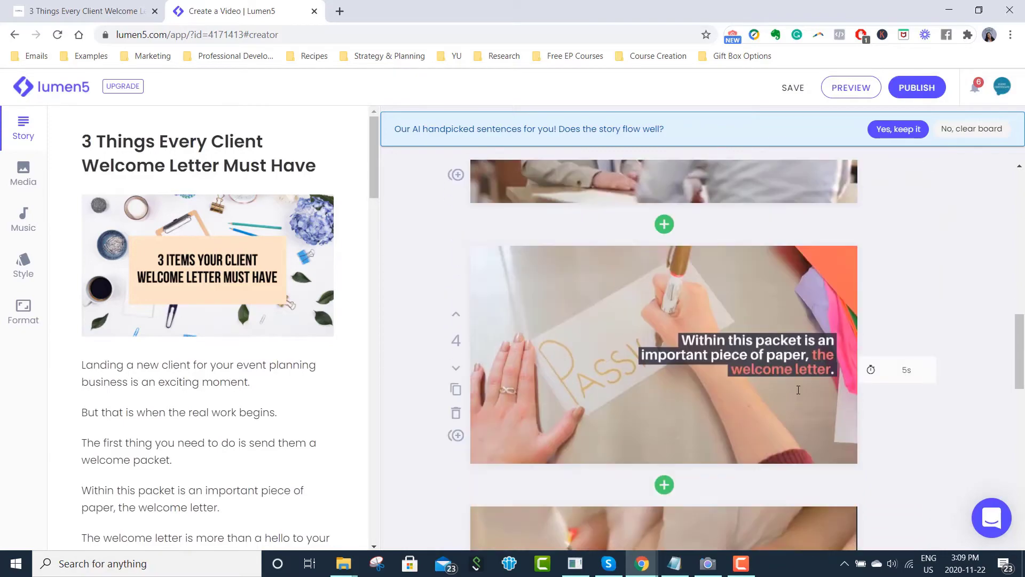
Play the preview of the whole video up to the fifth scene and close it.
scroll(795, 386, up, 4)
scroll(796, 387, down, 10)
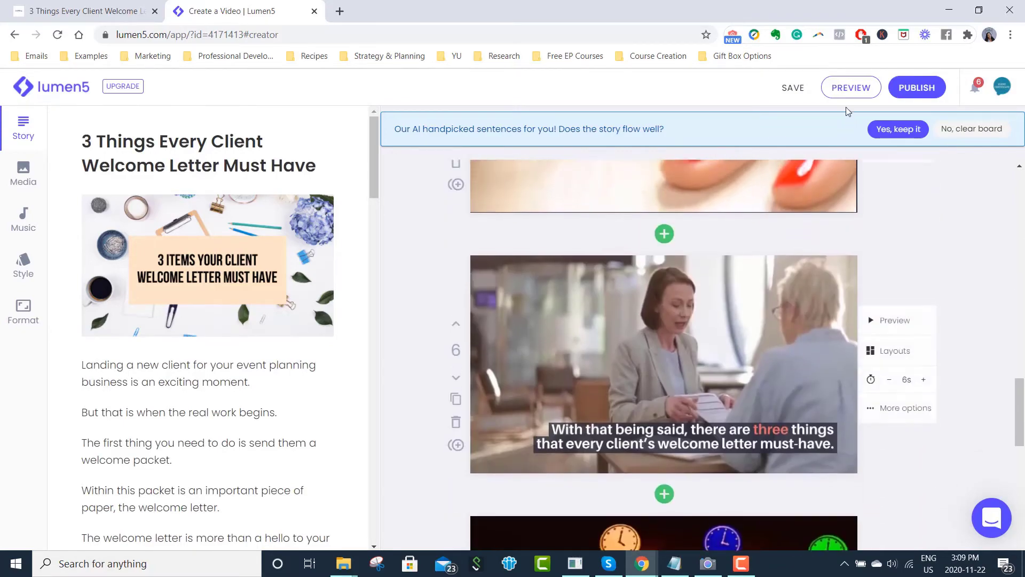
click(855, 90)
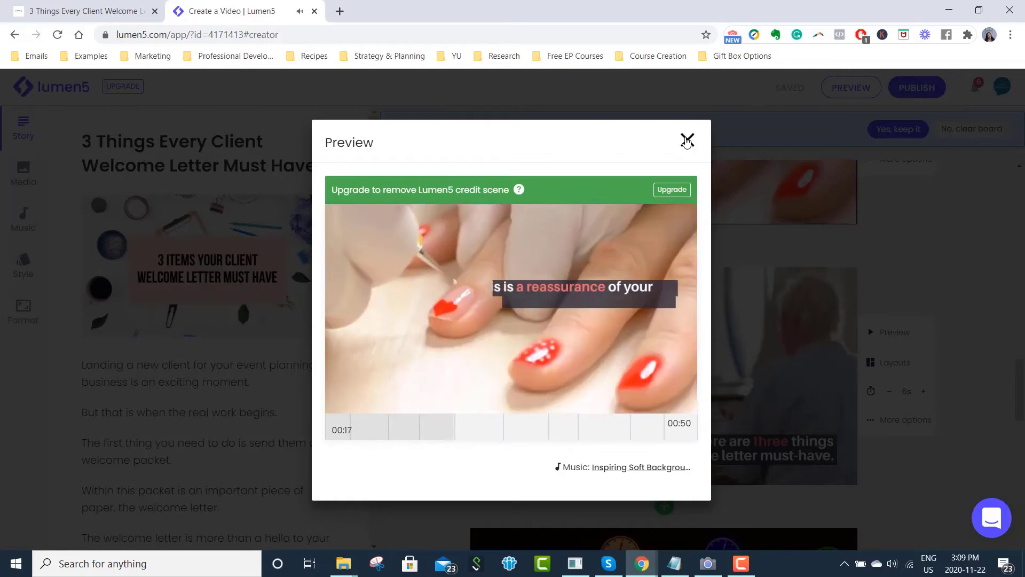
click(687, 140)
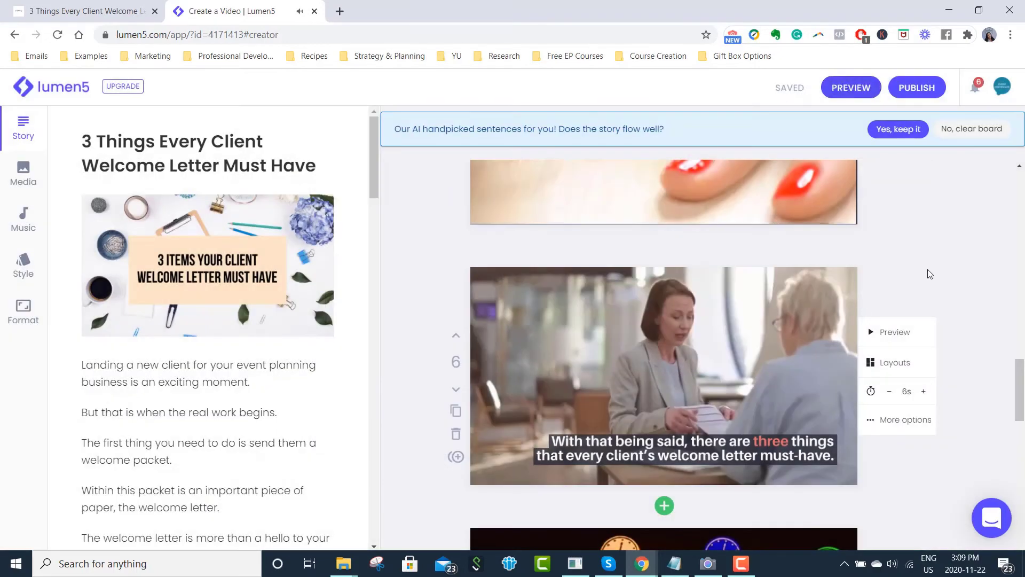
Search the media library for "wedding" to find a substitute for the nail-painting clip in scene 5.
scroll(957, 343, up, 6)
scroll(957, 343, up, 2)
scroll(957, 343, down, 5)
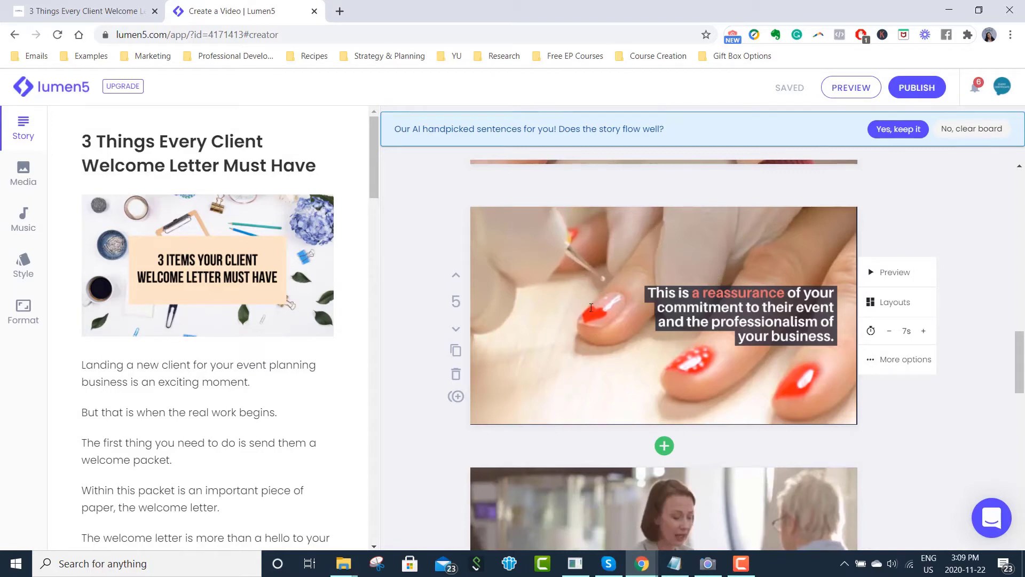
click(597, 247)
scroll(571, 248, up, 1)
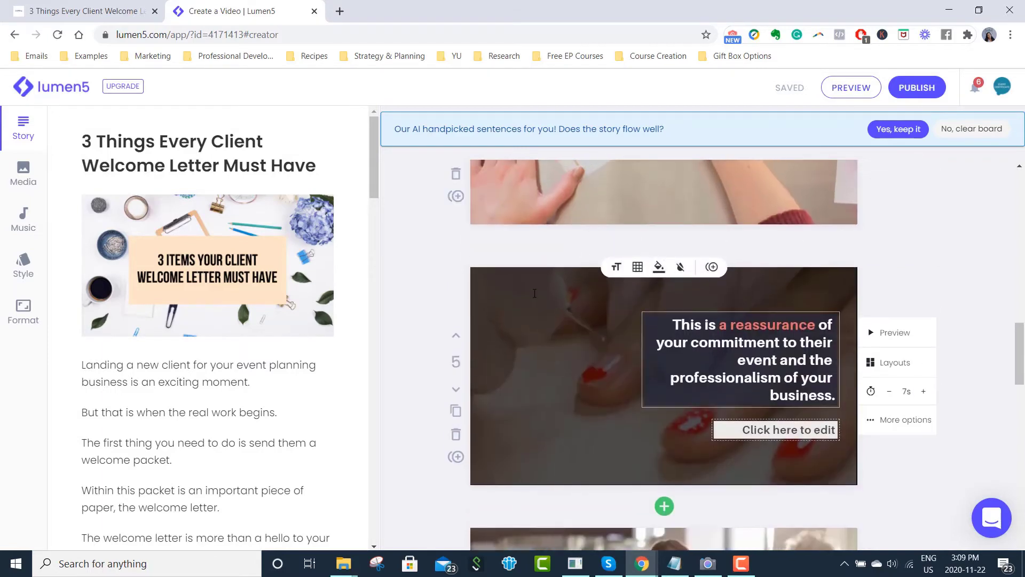
click(540, 288)
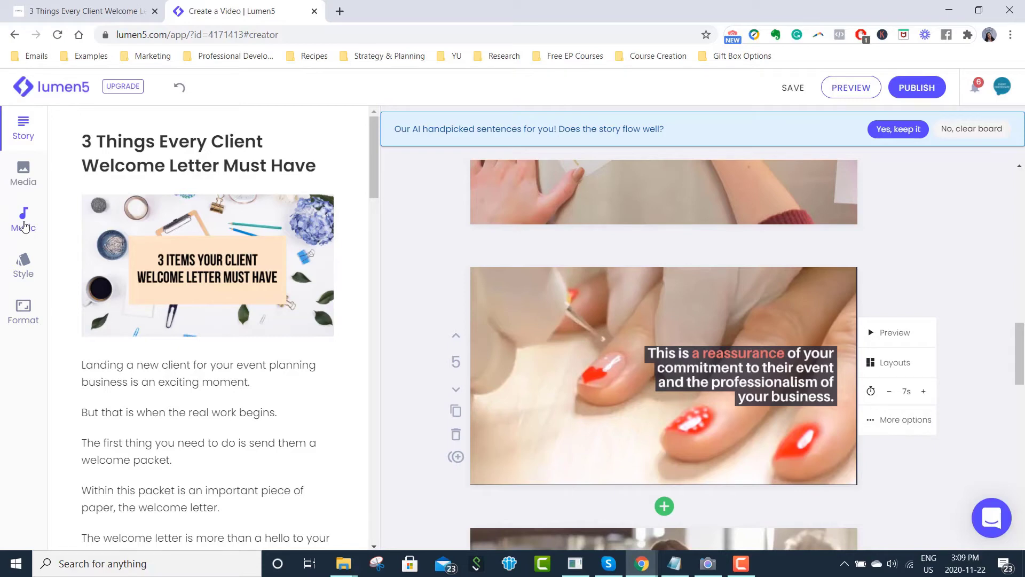
click(21, 179)
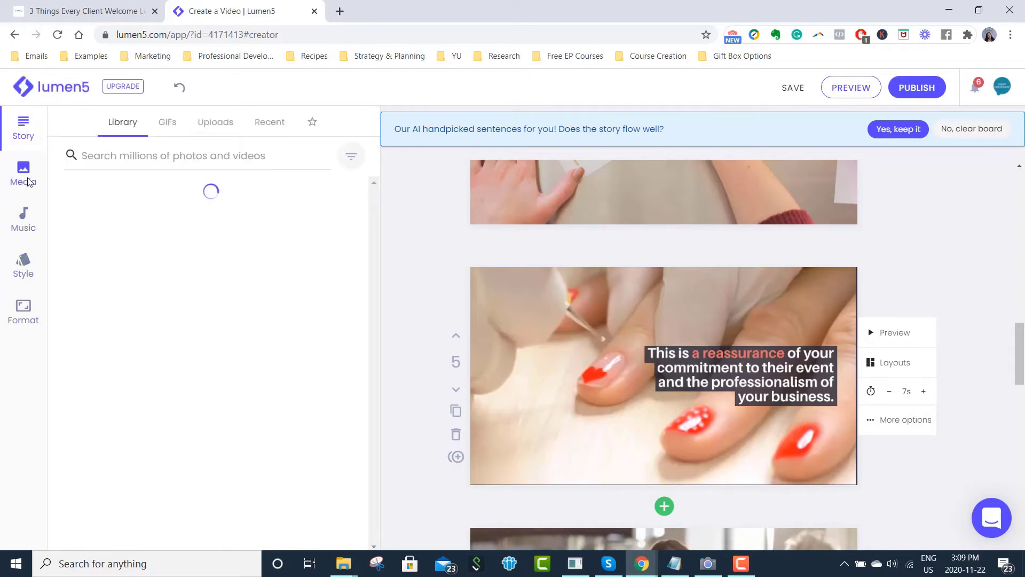
click(170, 153)
text(wedding)
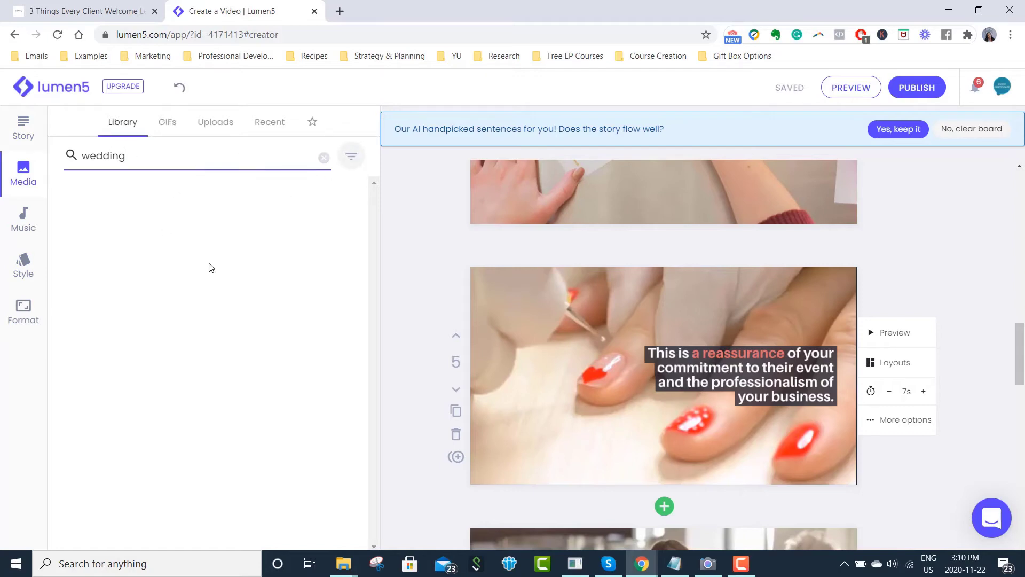
key(Return)
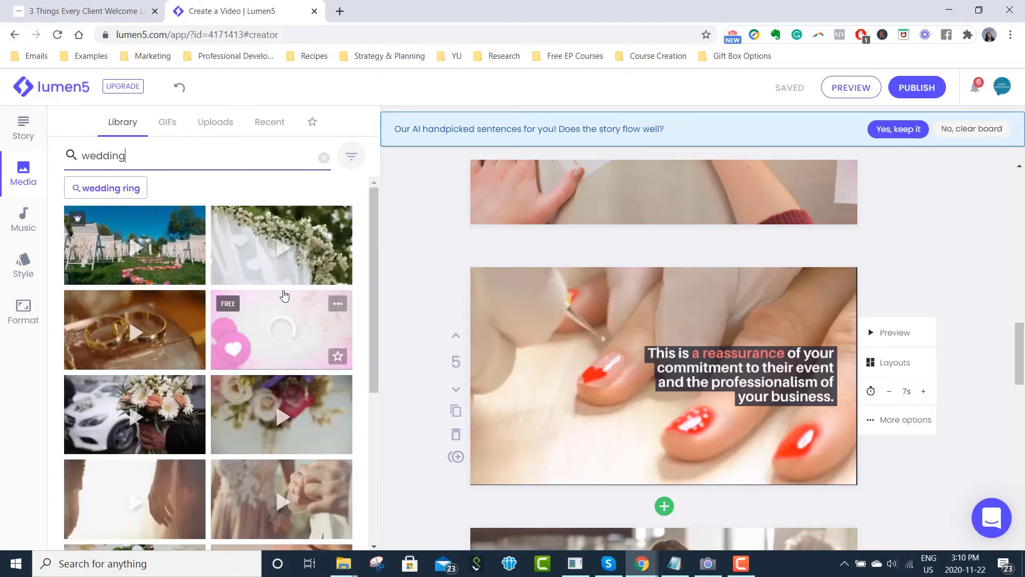
Replace scene 5's background with the free clip of the white floral wedding arch and preview that scene.
scroll(277, 326, down, 10)
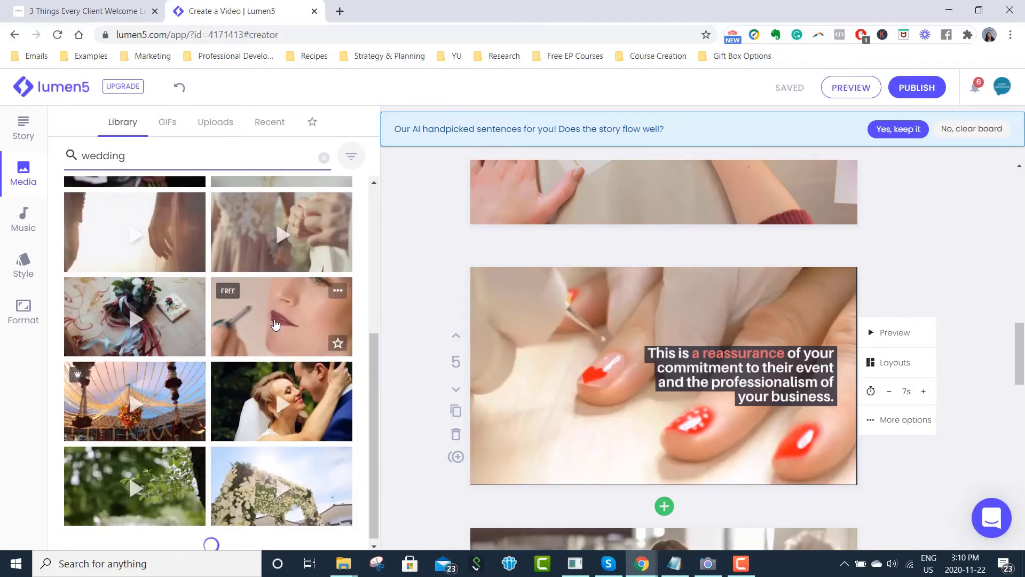
scroll(275, 323, down, 1)
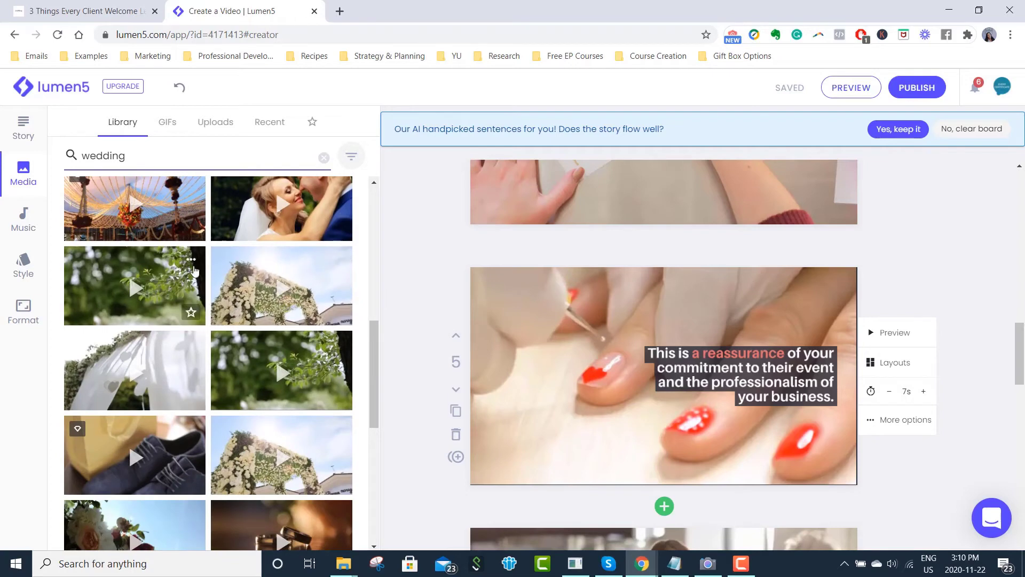
scroll(198, 347, down, 2)
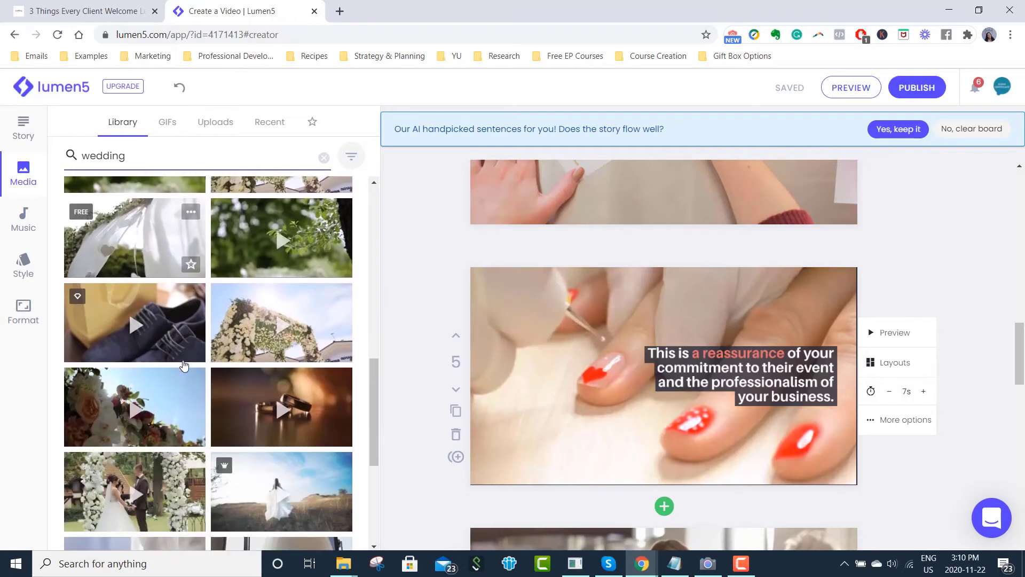
scroll(246, 342, up, 3)
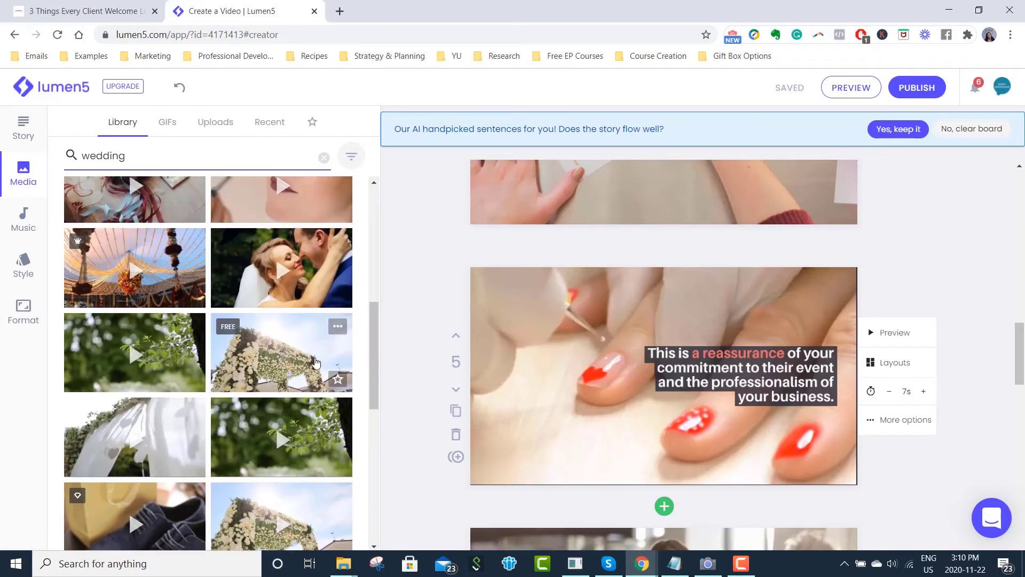
drag(251, 348, 531, 342)
click(898, 338)
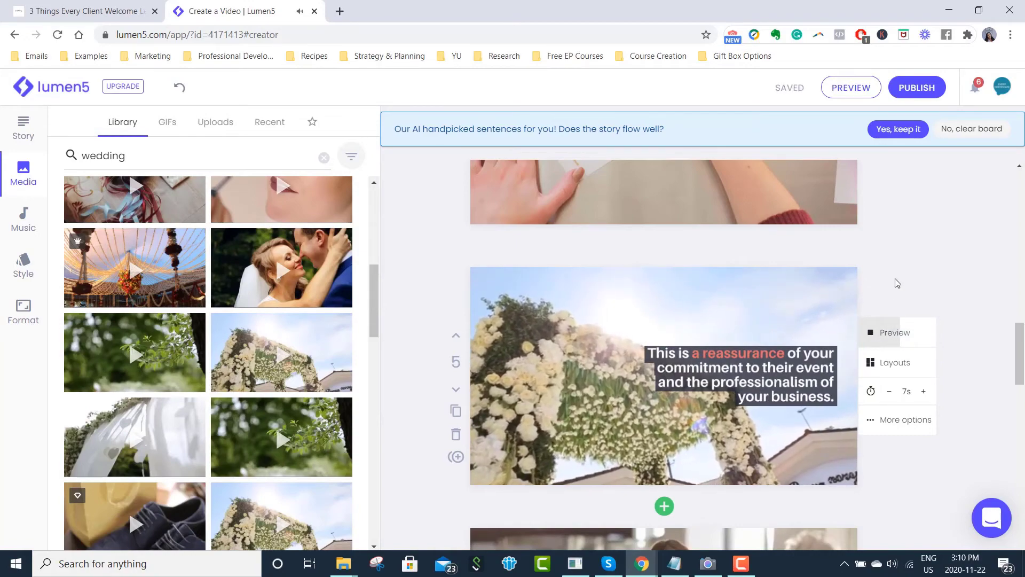
Examine the text and media of the remaining scenes down to the outro section.
scroll(895, 286, down, 2)
scroll(895, 286, down, 15)
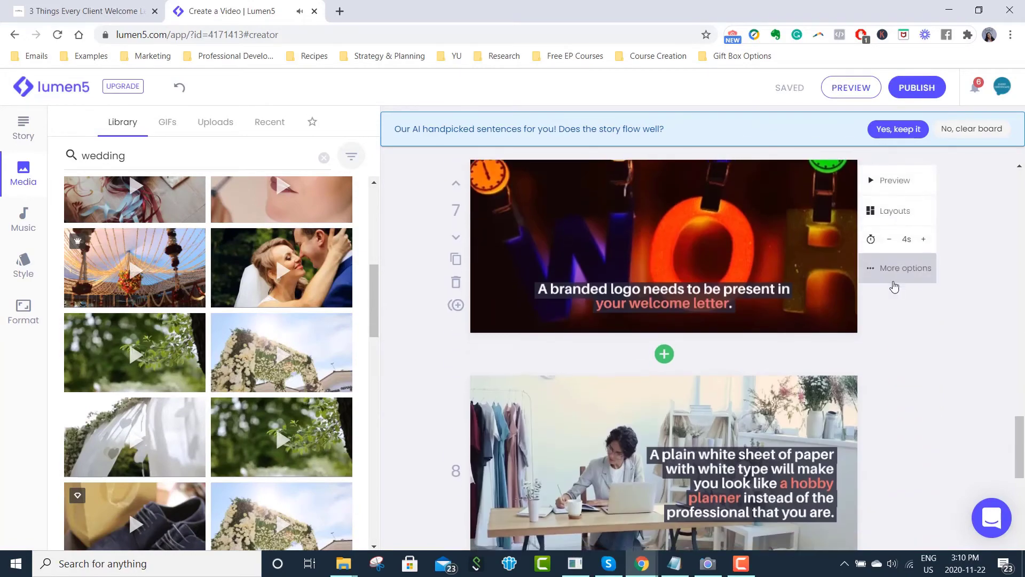
scroll(893, 287, down, 12)
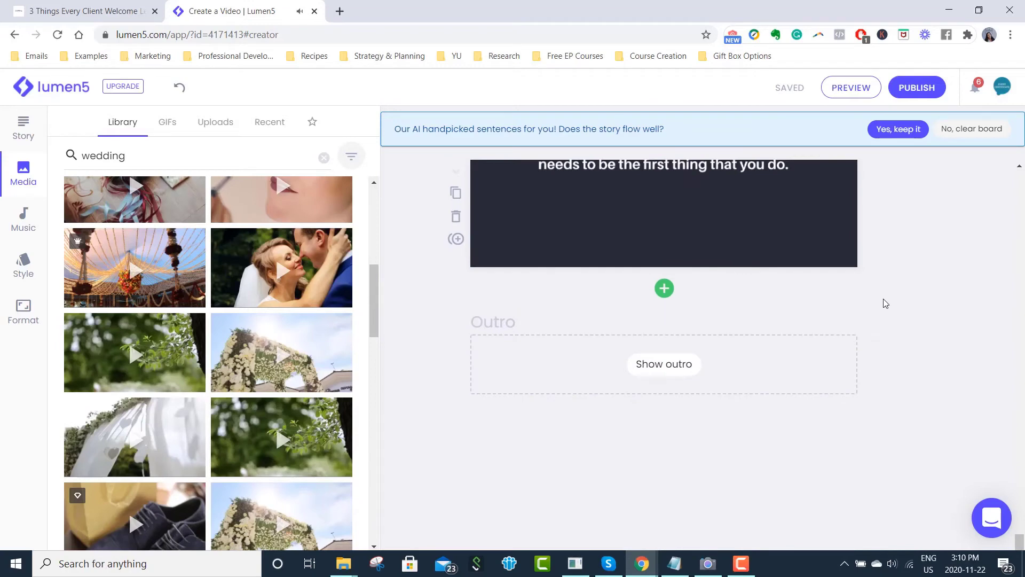
scroll(886, 302, up, 4)
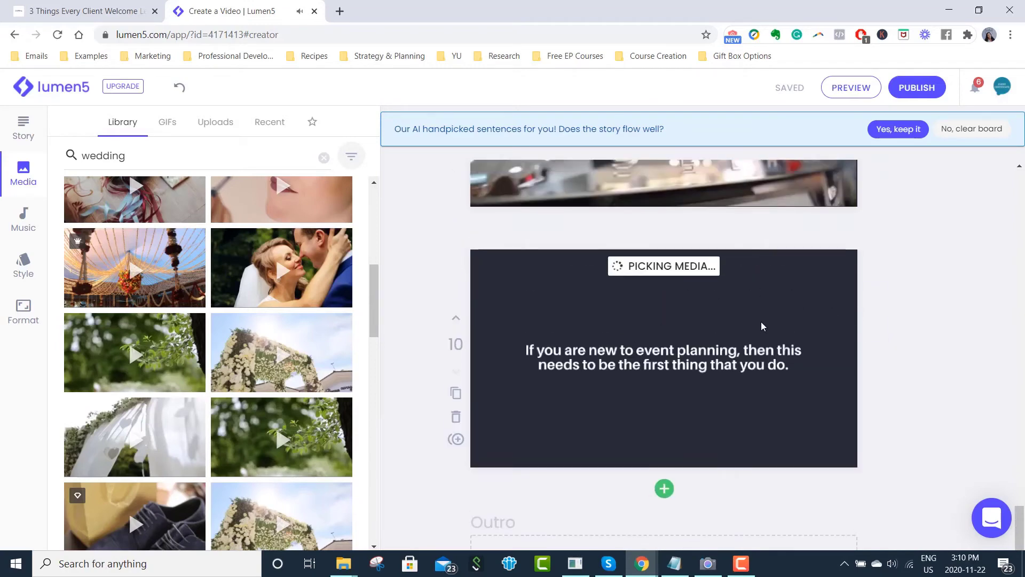
scroll(731, 321, up, 1)
scroll(731, 321, down, 1)
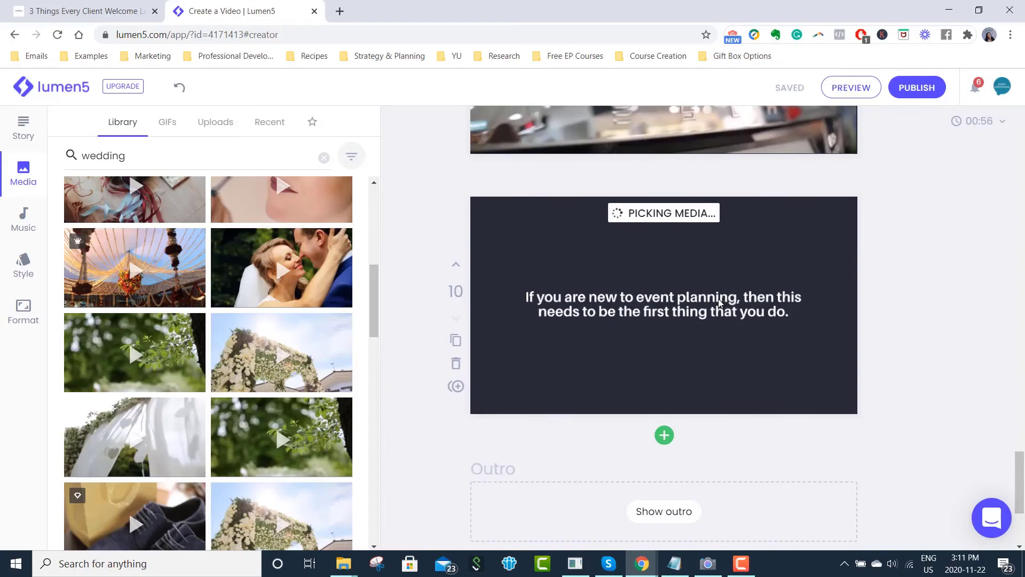
scroll(719, 303, up, 10)
scroll(724, 294, down, 12)
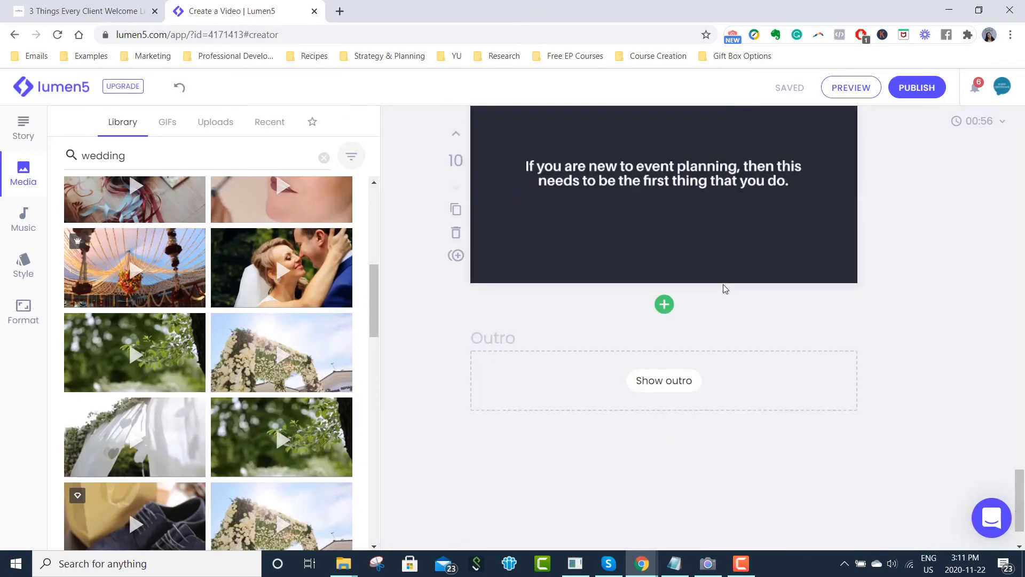
scroll(725, 289, up, 8)
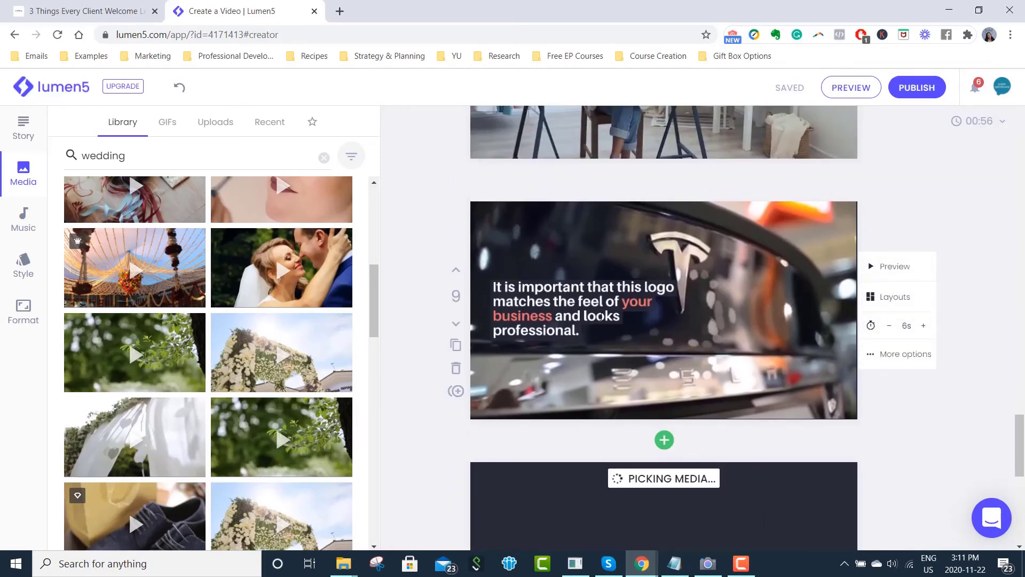
click(601, 317)
click(579, 368)
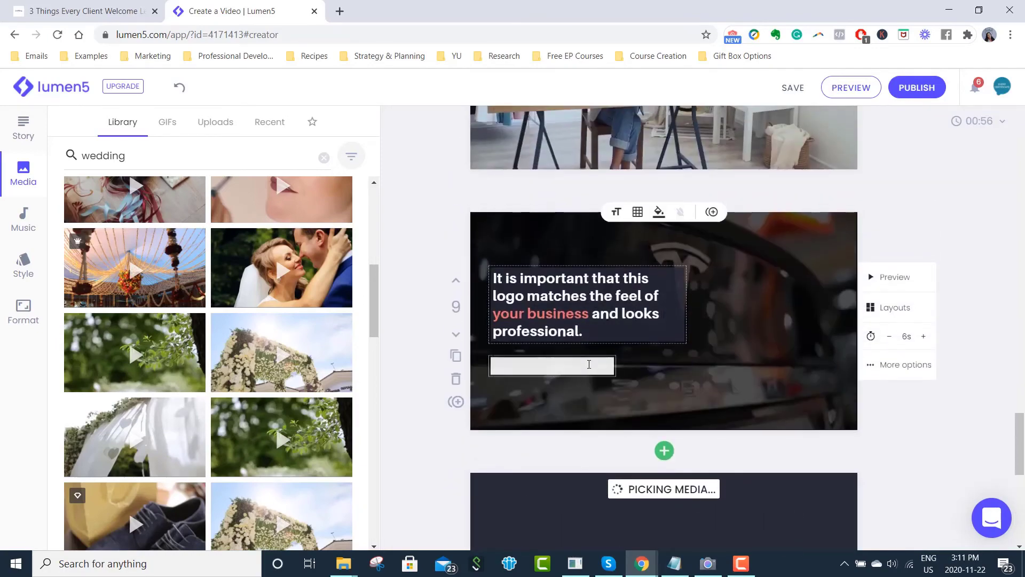
text(www.event)
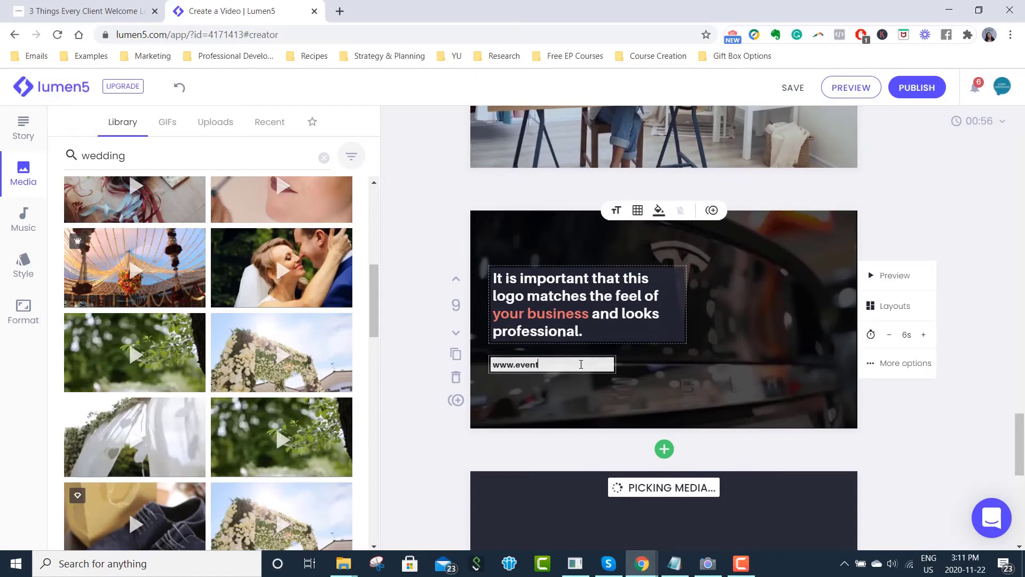
text(certificate.com)
text(VISIT)
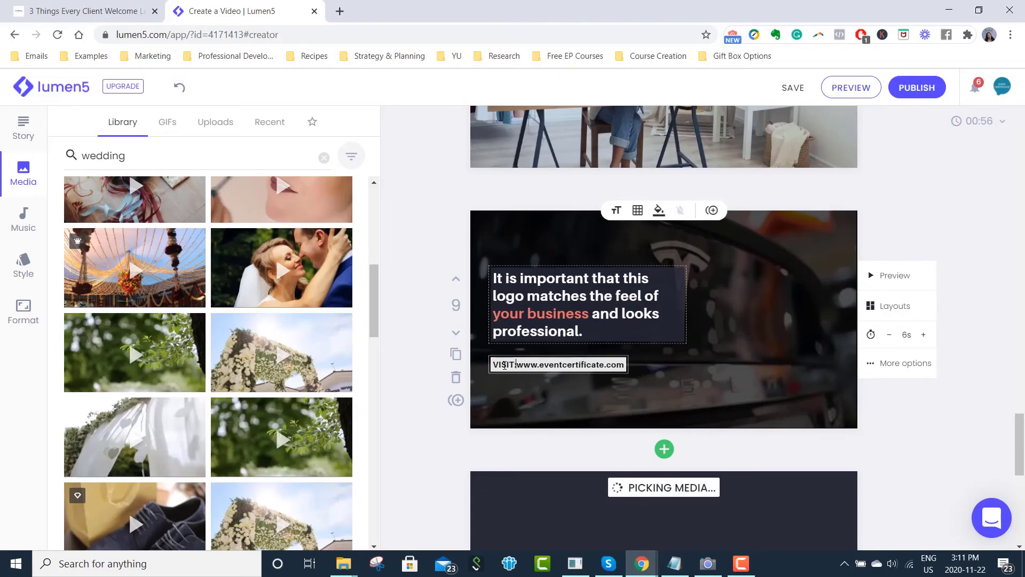
click(909, 412)
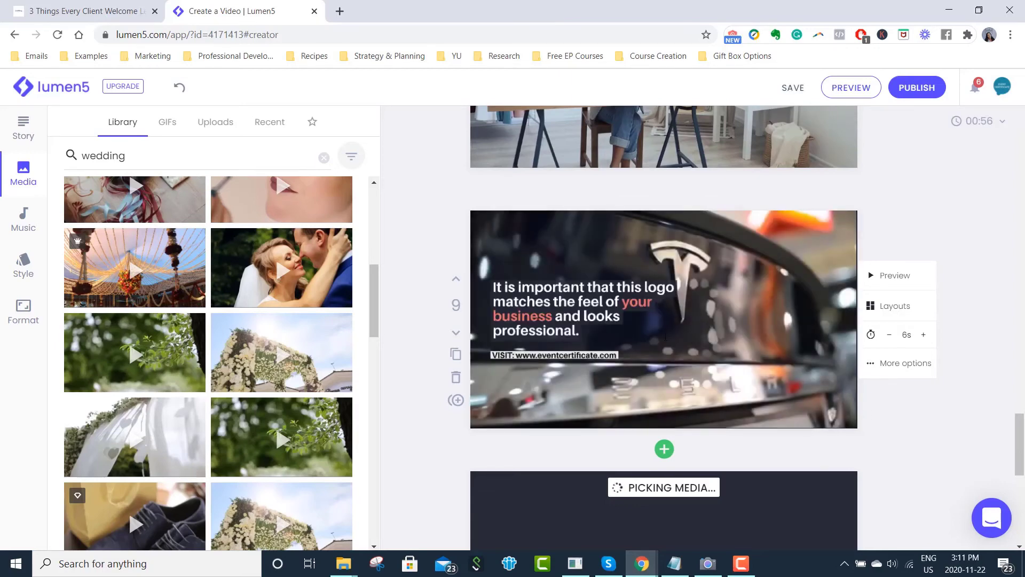
Check the storyboard scenes once more and publish the video.
scroll(665, 336, down, 5)
scroll(665, 320, up, 20)
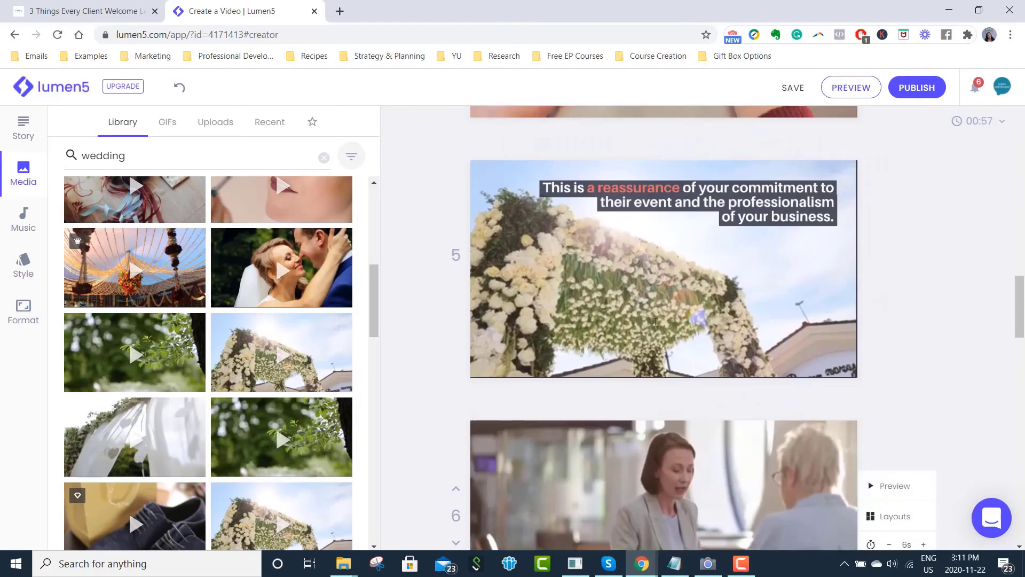
click(930, 88)
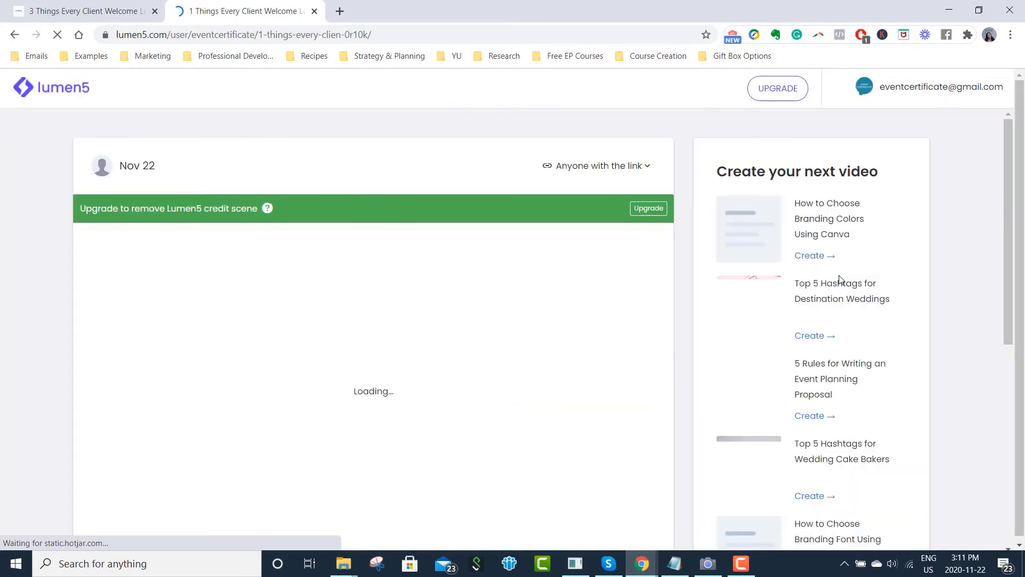
Examine the published video's page, including its sharing, download and resize options and the description.
scroll(565, 338, down, 1)
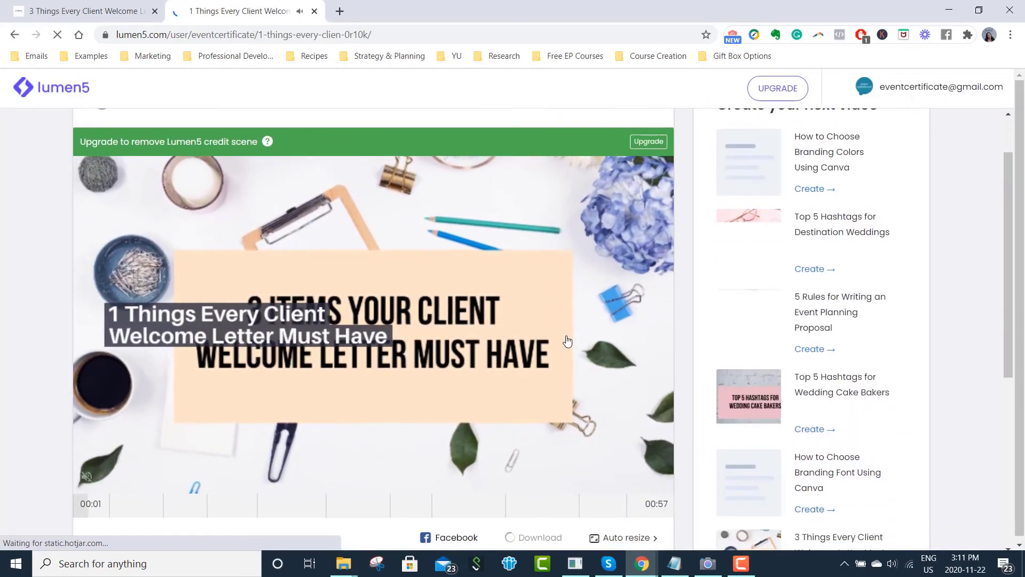
scroll(416, 329, down, 2)
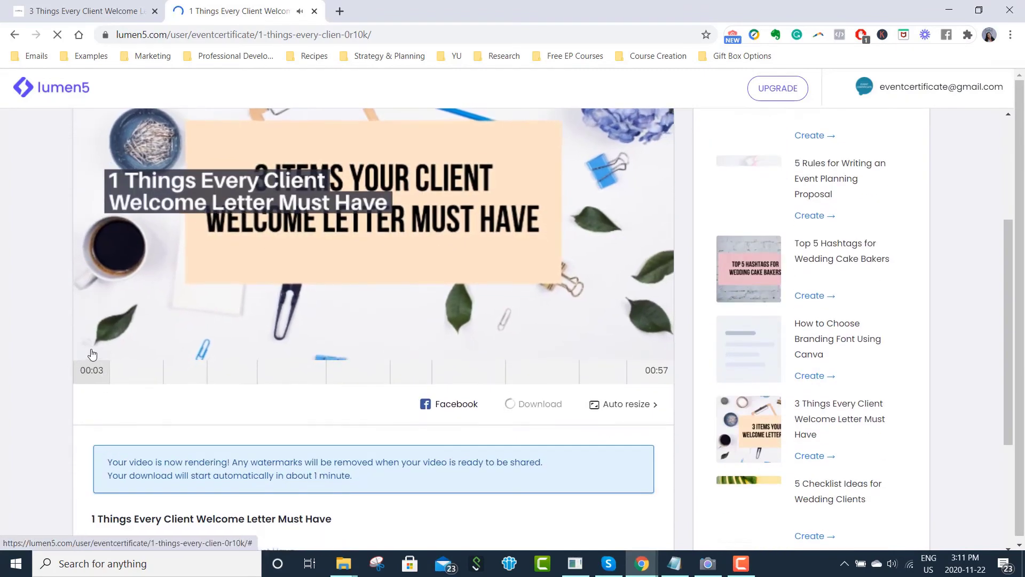
scroll(380, 343, up, 3)
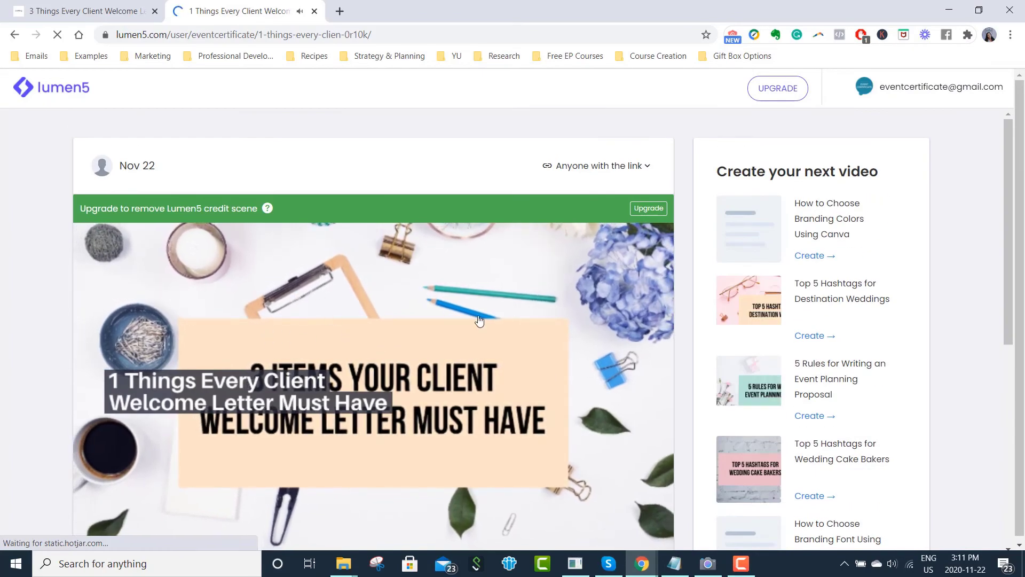
scroll(479, 321, down, 6)
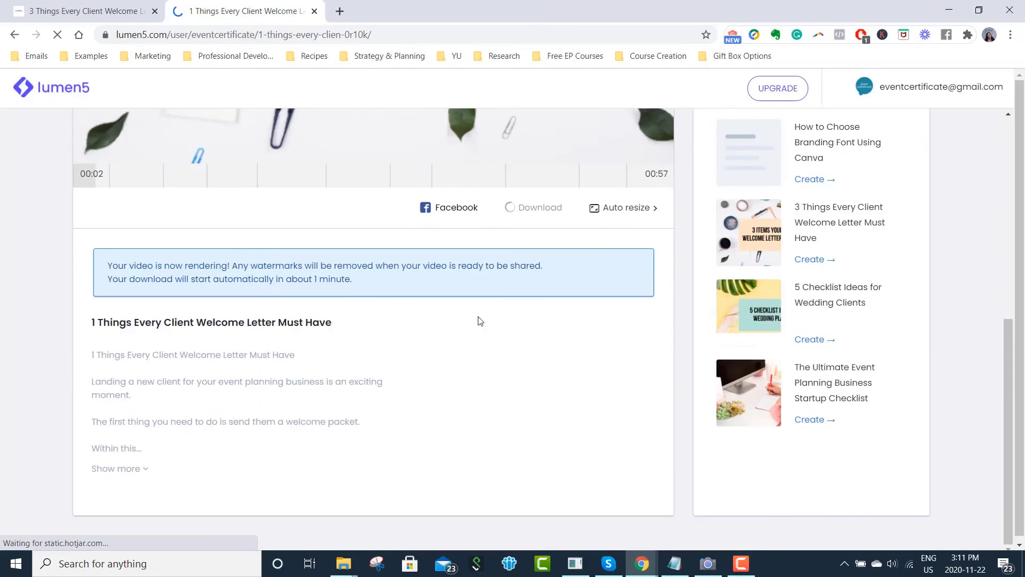
scroll(479, 320, up, 2)
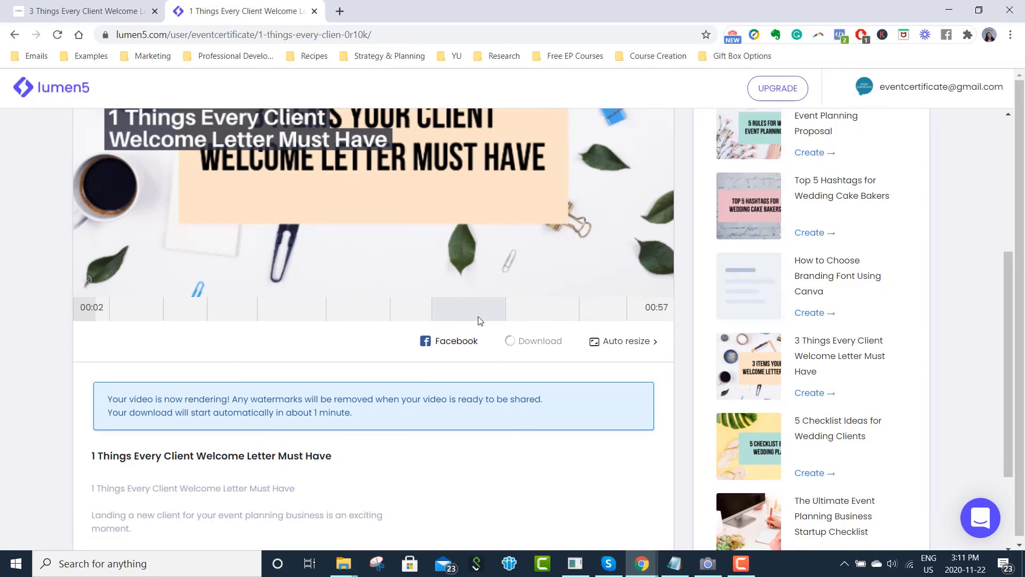
scroll(479, 321, up, 4)
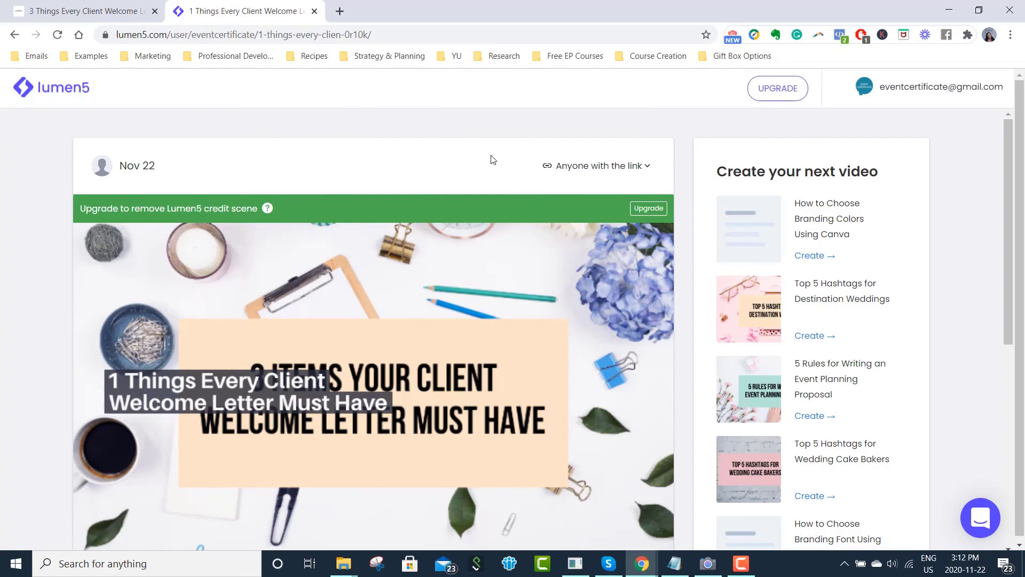
click(741, 564)
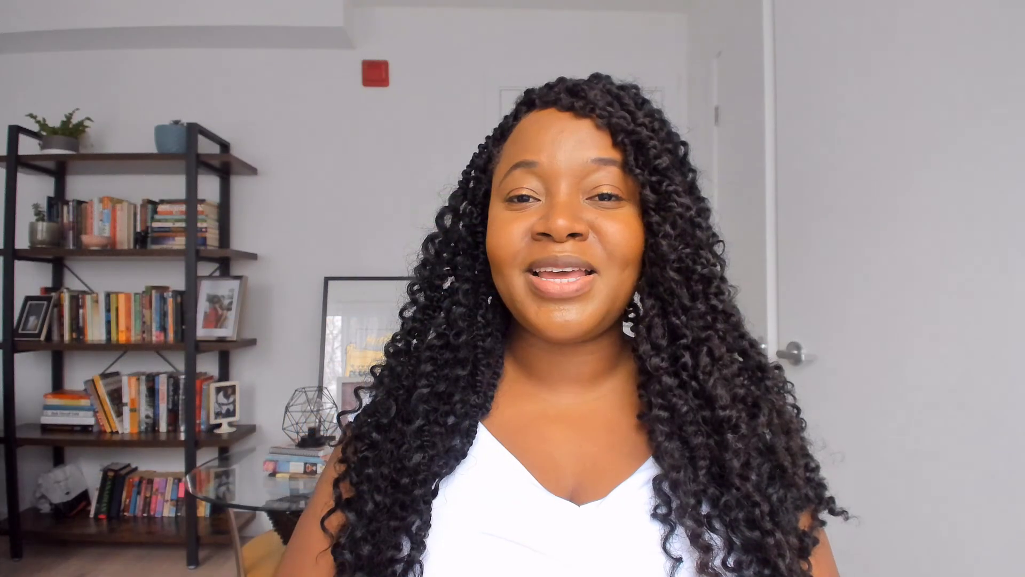